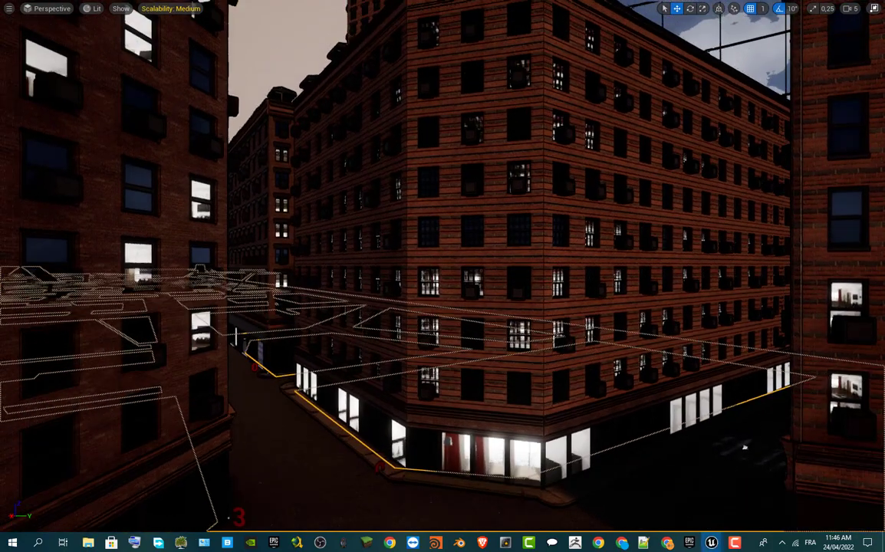
Examine the generated brick buildings and the streets between them from several viewpoints.
key(e)
key(s)
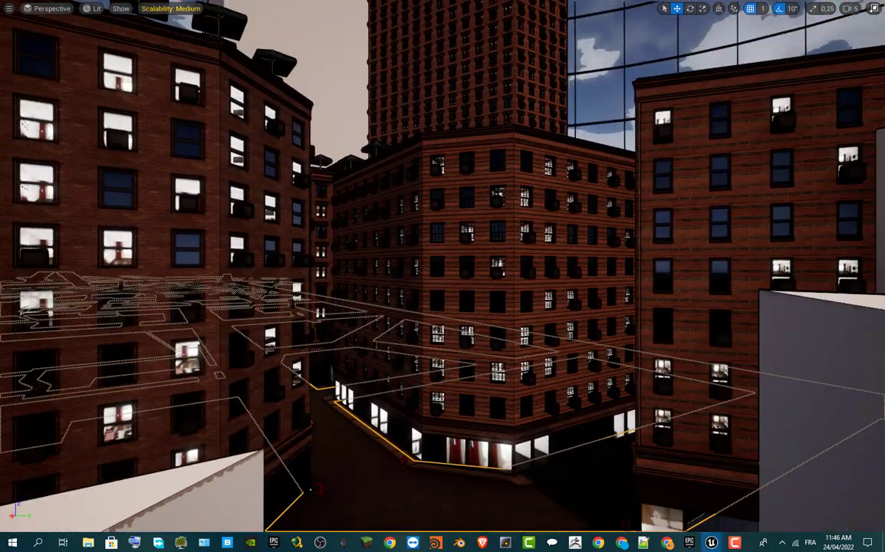
key(w)
right_drag(443, 276, 352, 276)
key(s)
key(w)
key(s)
key(s)
key(w)
key(s)
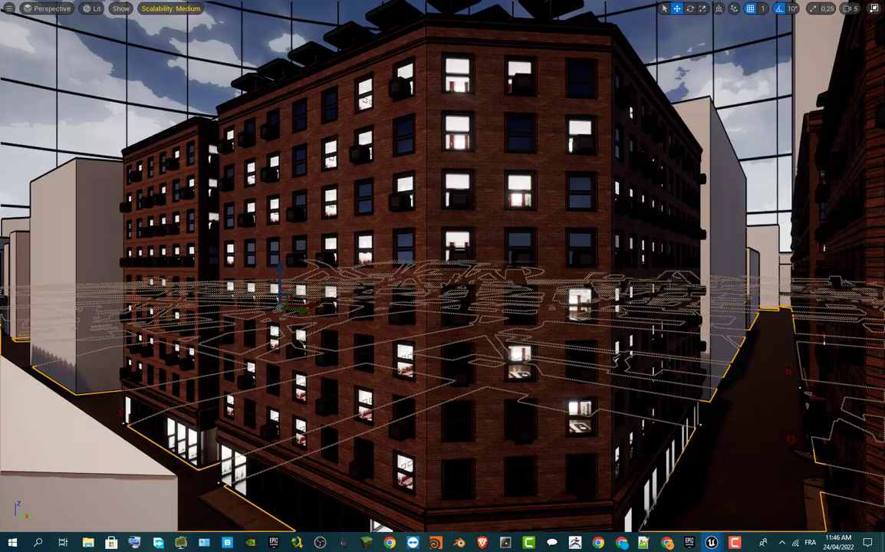
right_drag(756, 446, 725, 447)
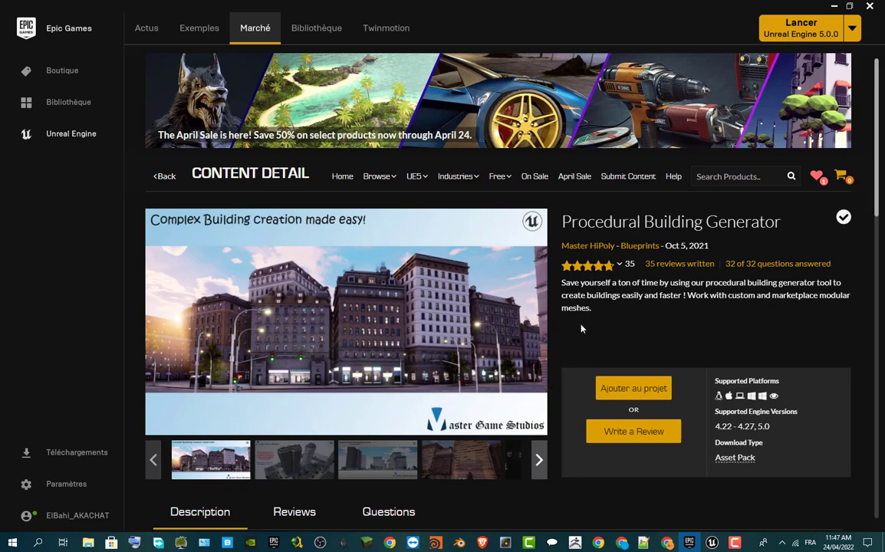
Read the Procedural Building Generator's description on its marketplace page and return to the desktop.
scroll(580, 337, down, 2)
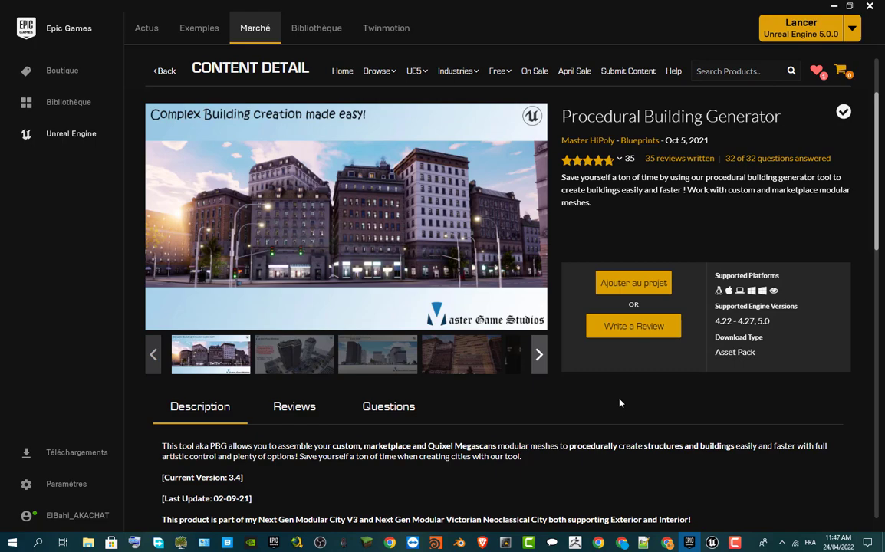
scroll(606, 406, down, 3)
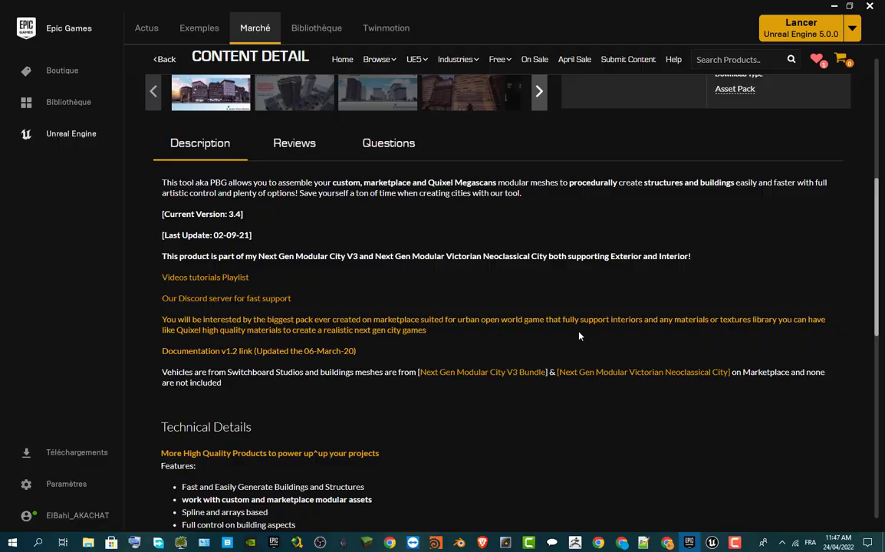
click(721, 373)
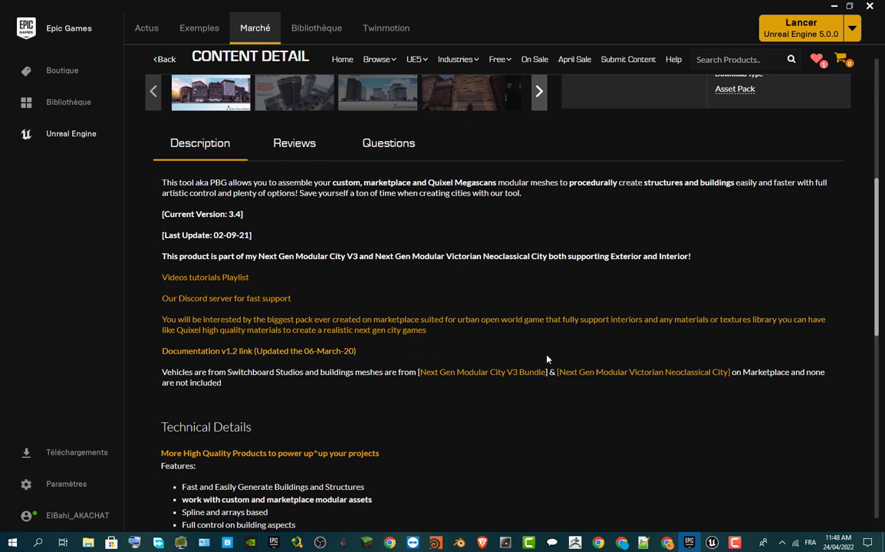
click(883, 543)
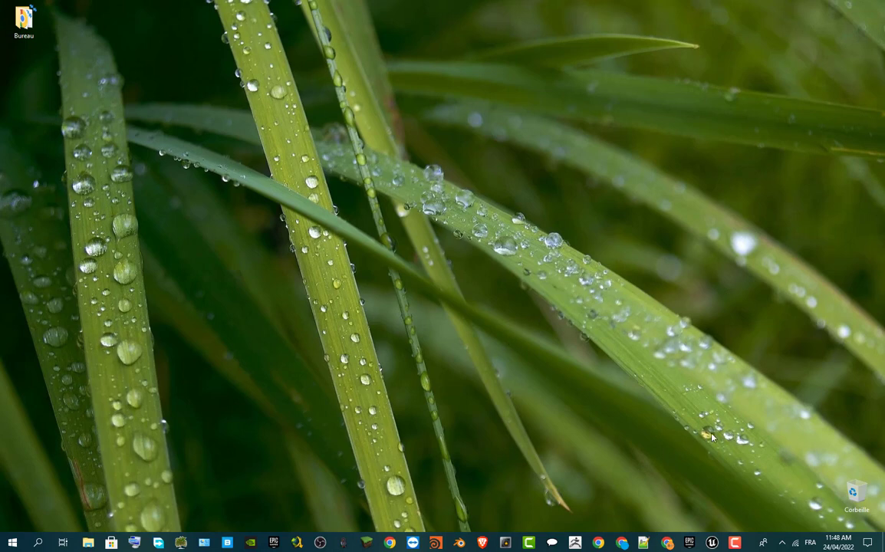
Switch to the SizeTest project in Unreal Editor and inspect the city buildings along the street.
mouse_move(712, 542)
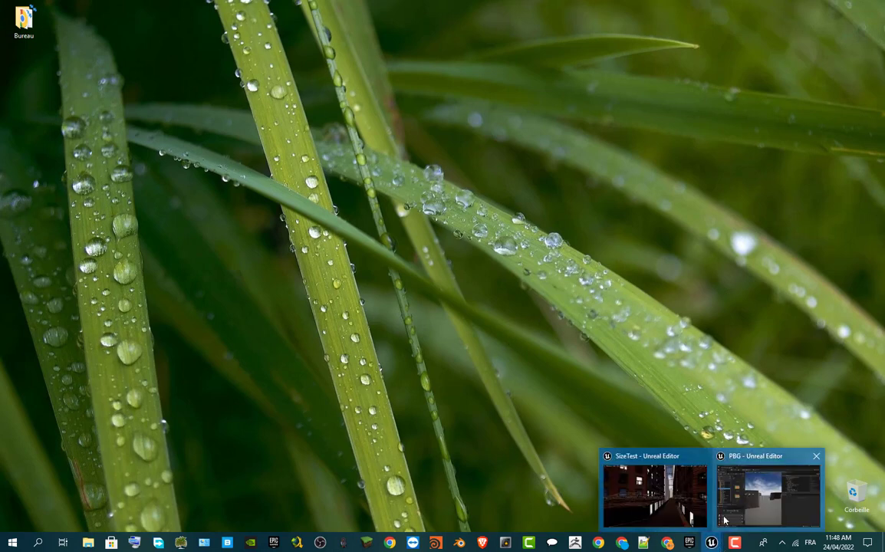
click(652, 490)
drag(491, 307, 551, 299)
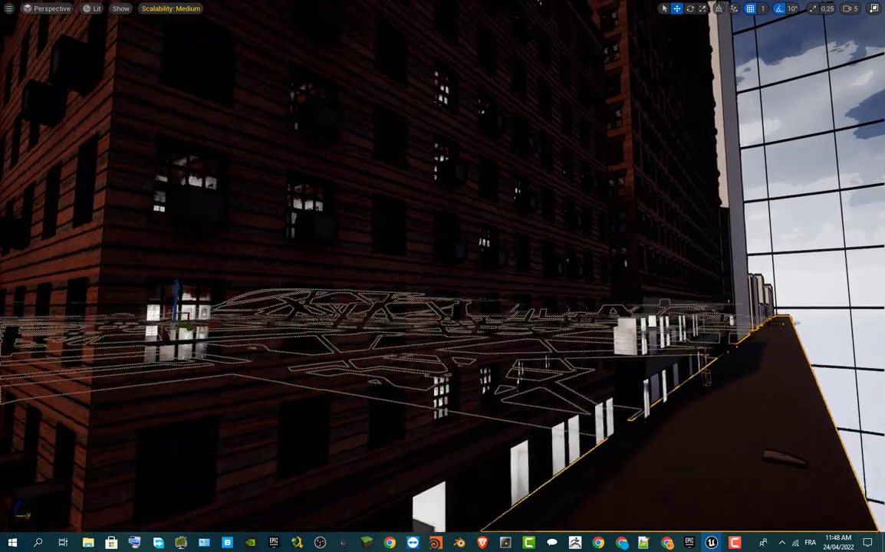
key(e)
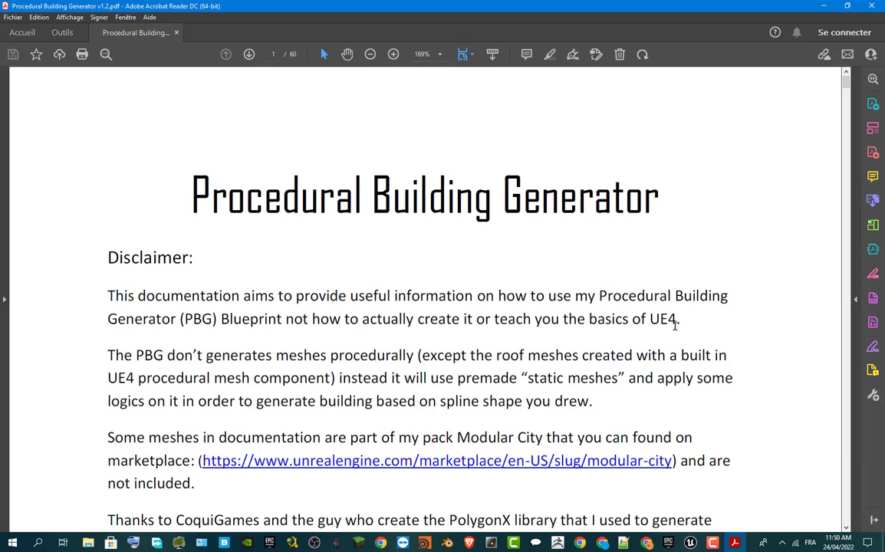
Skim the opening pages of the Procedural Building Generator documentation, including the General tab and Floor System sections, and close the PDF.
scroll(675, 325, down, 1)
scroll(675, 329, down, 3)
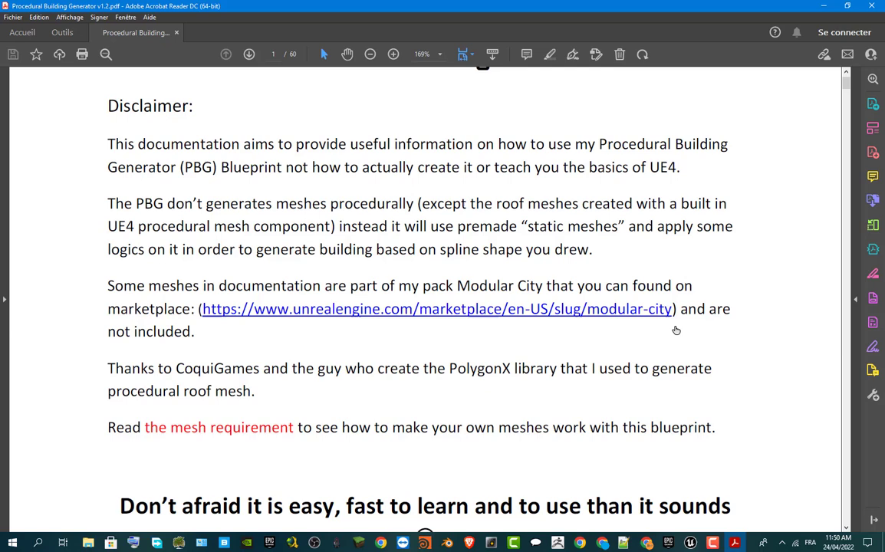
scroll(675, 330, down, 2)
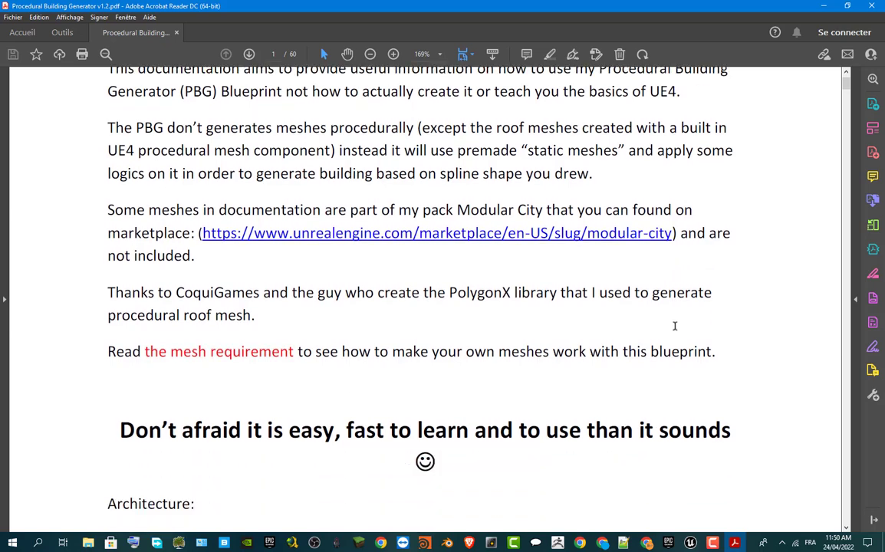
scroll(674, 326, down, 4)
scroll(674, 328, down, 20)
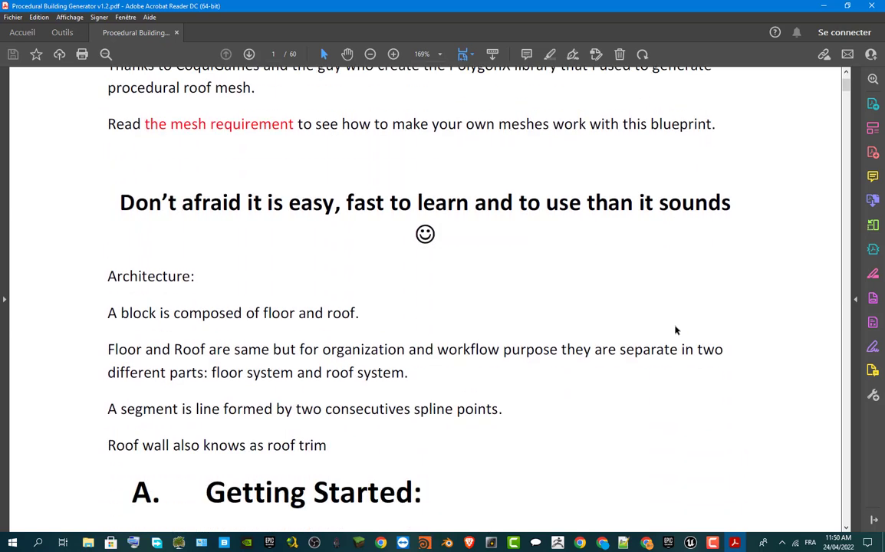
scroll(675, 330, down, 20)
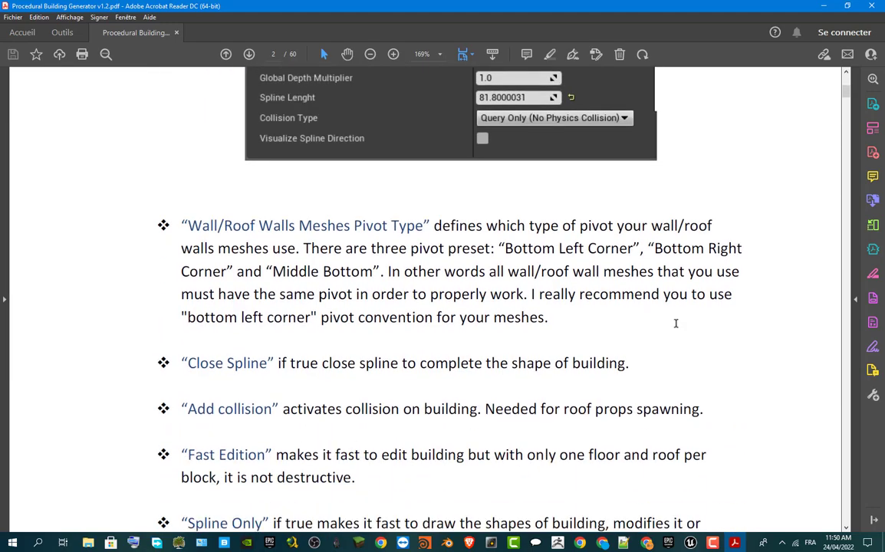
scroll(675, 326, down, 20)
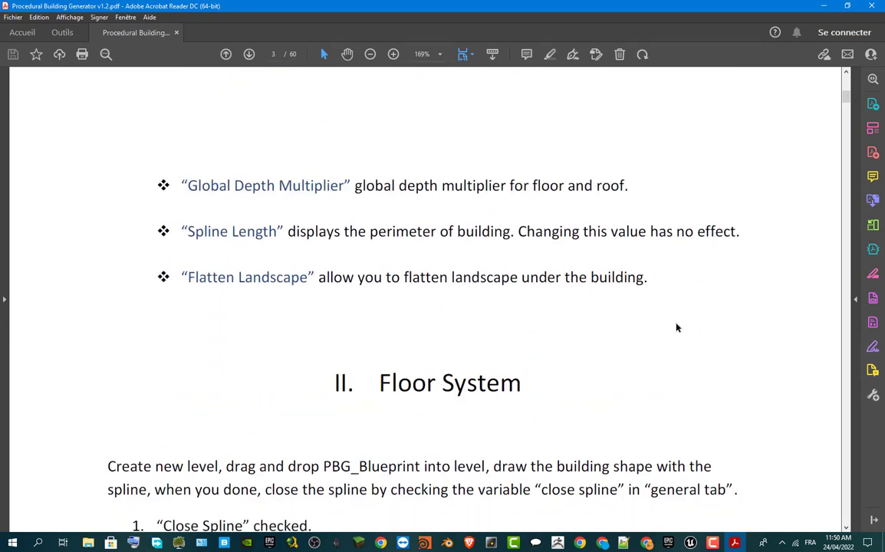
scroll(677, 328, down, 17)
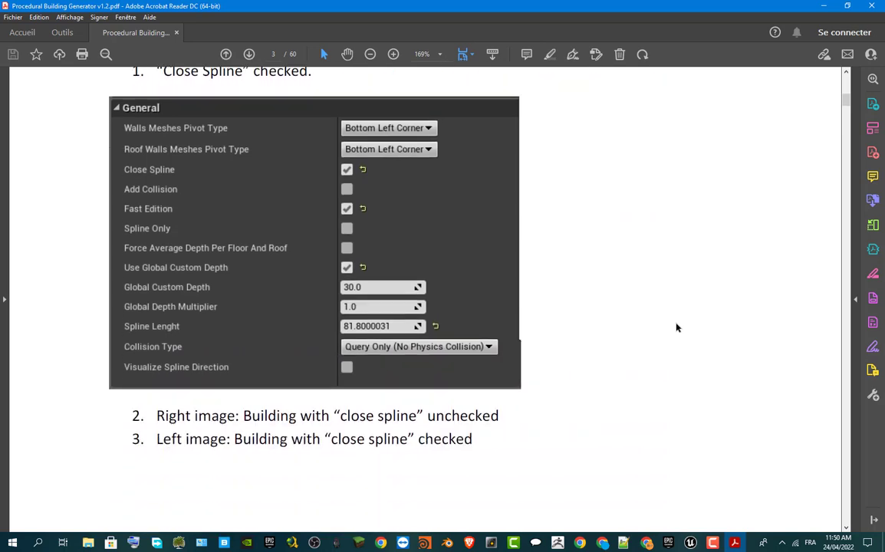
scroll(677, 328, up, 20)
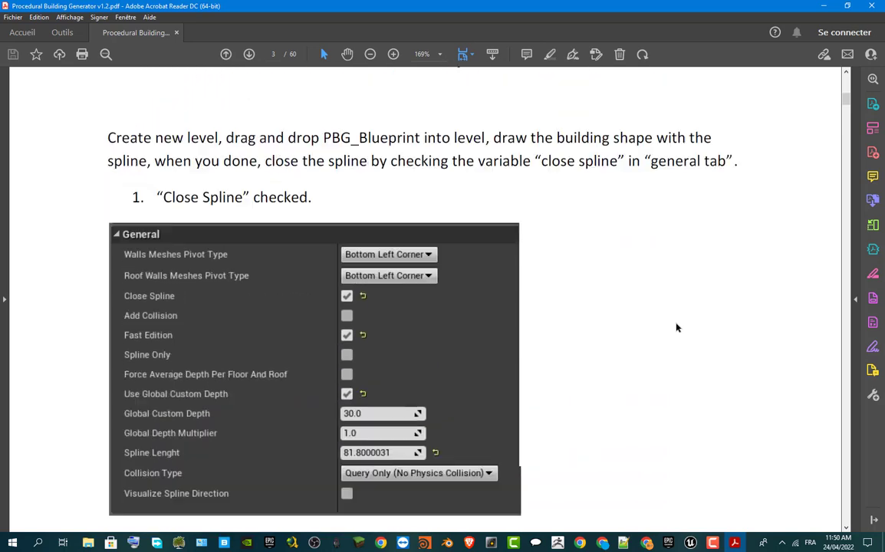
scroll(675, 326, up, 20)
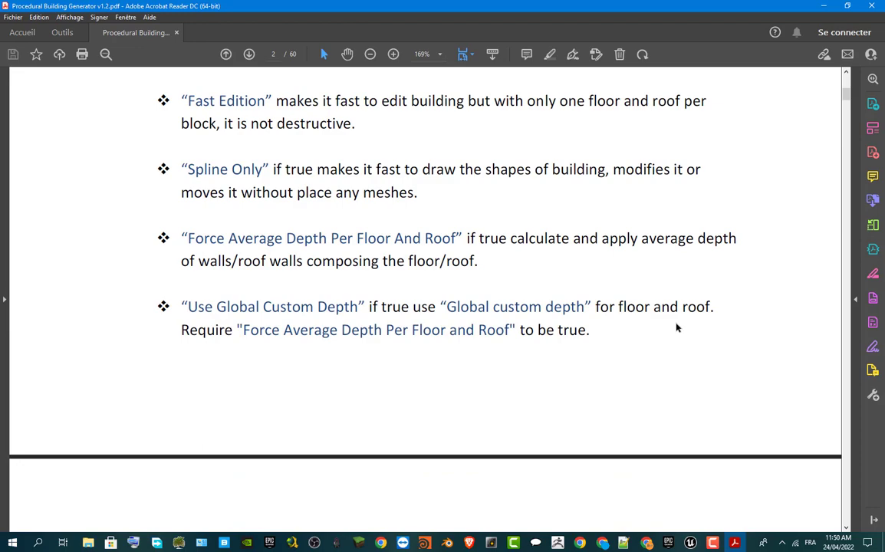
scroll(677, 328, up, 20)
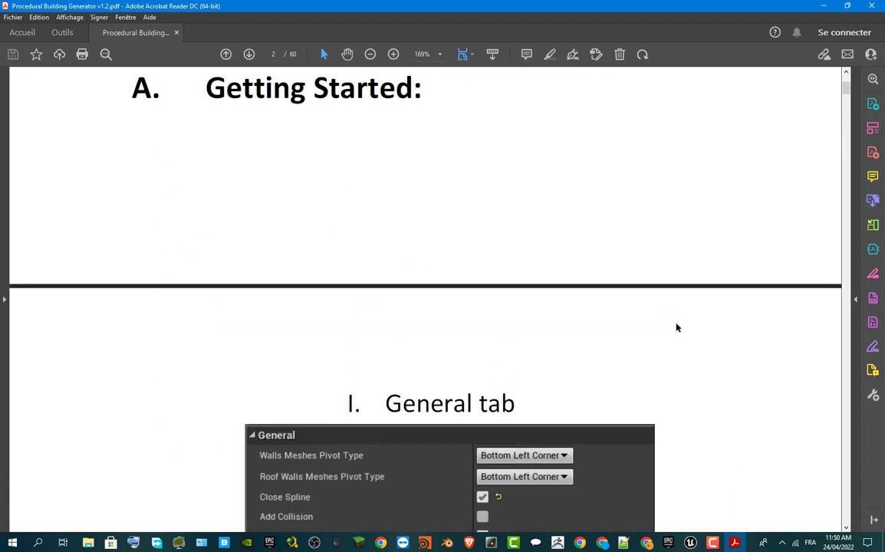
scroll(676, 328, up, 3)
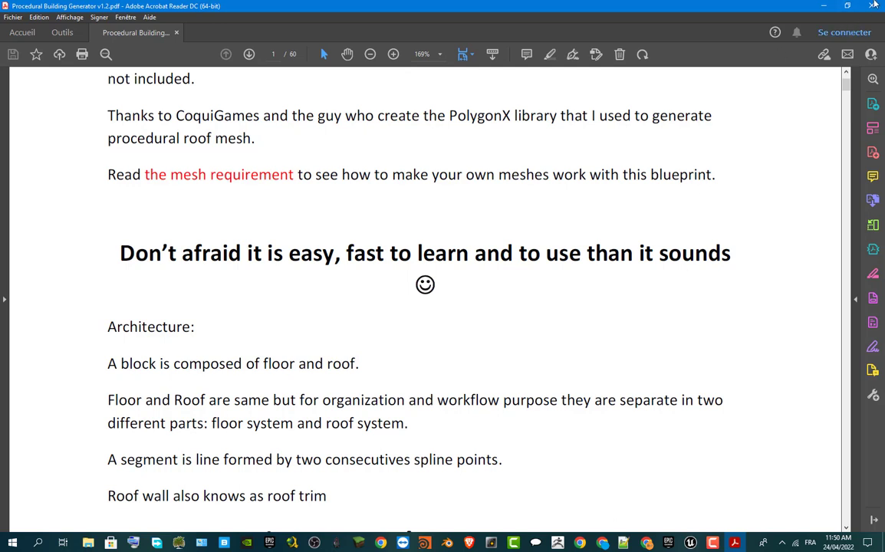
click(872, 5)
Switch back to the SizeTest project and look over the generated buildings' roofs from above.
mouse_move(711, 540)
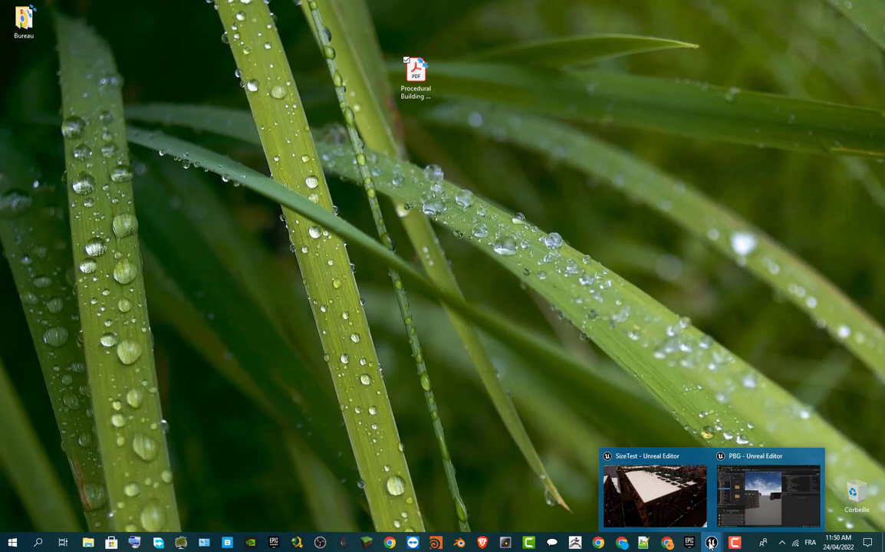
click(606, 456)
right_drag(640, 190, 579, 181)
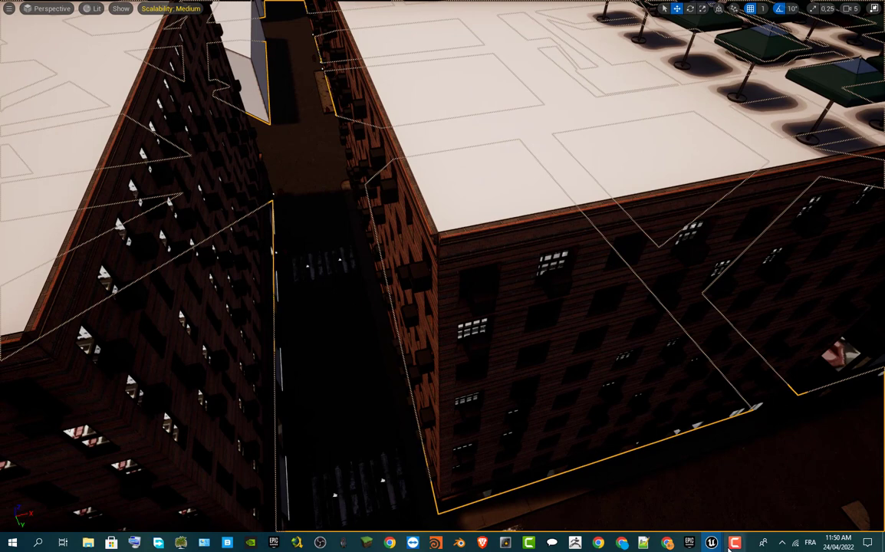
Switch to the PBG project in Unreal Editor and widen the viewport by narrowing the Outliner and Details area.
mouse_move(727, 546)
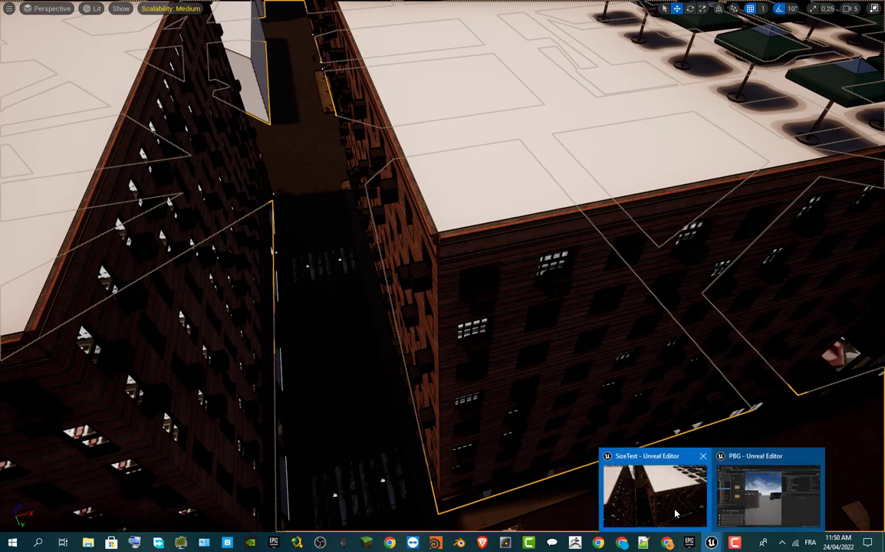
click(769, 492)
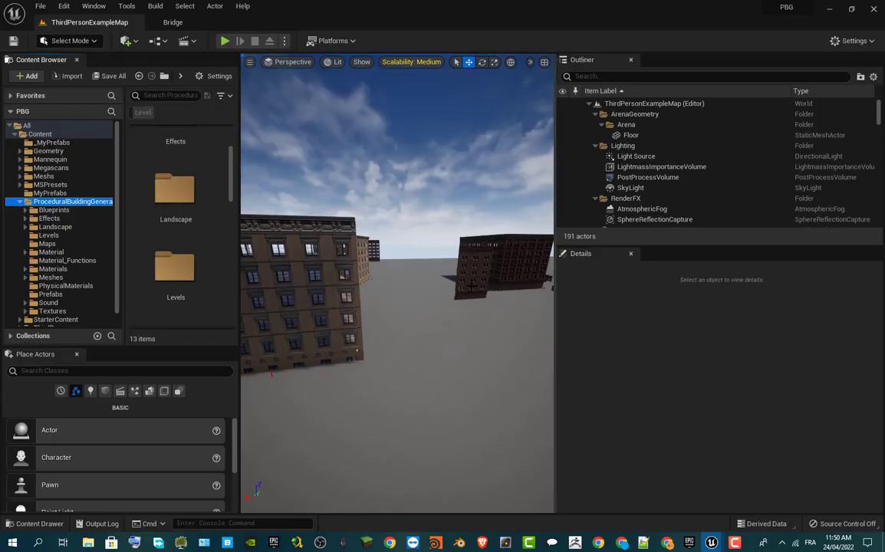
drag(395, 330, 448, 353)
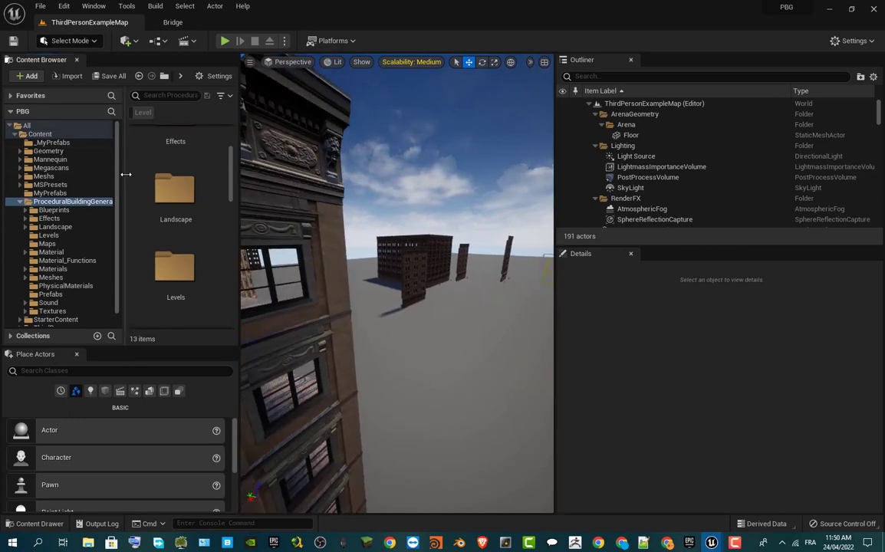
drag(127, 170, 93, 184)
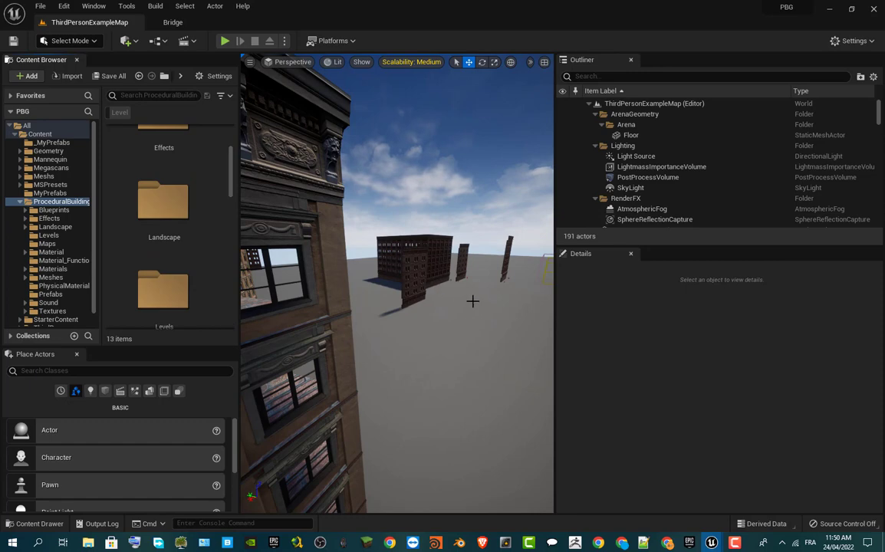
right_drag(472, 300, 472, 299)
drag(556, 217, 710, 223)
right_drag(562, 292, 563, 292)
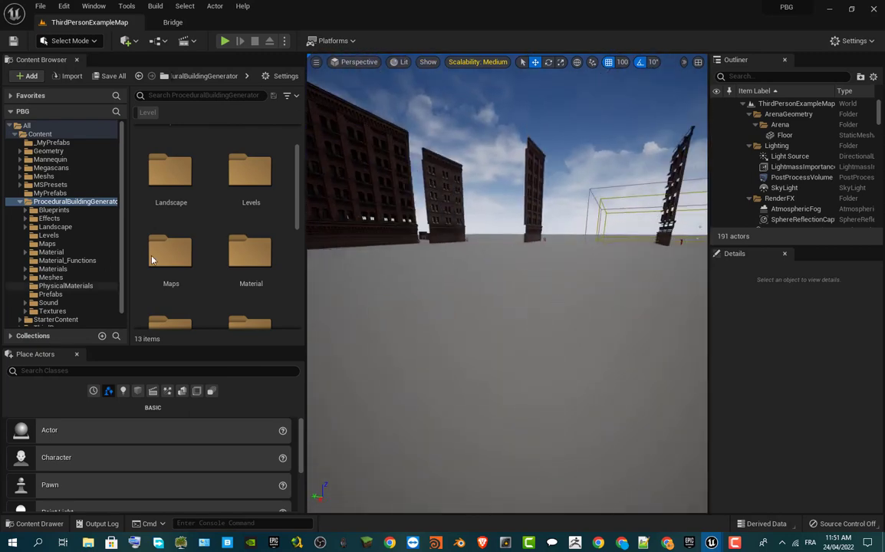
Place the PBG_Fab_02 blueprint from the _MyPrefabs folder on the open floor of the level.
click(52, 143)
scroll(194, 209, down, 2)
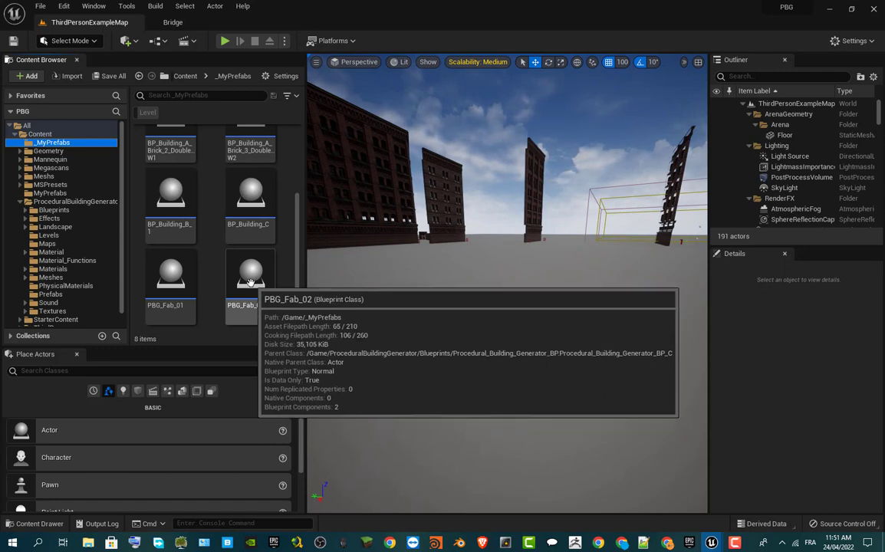
click(256, 290)
drag(470, 272, 554, 277)
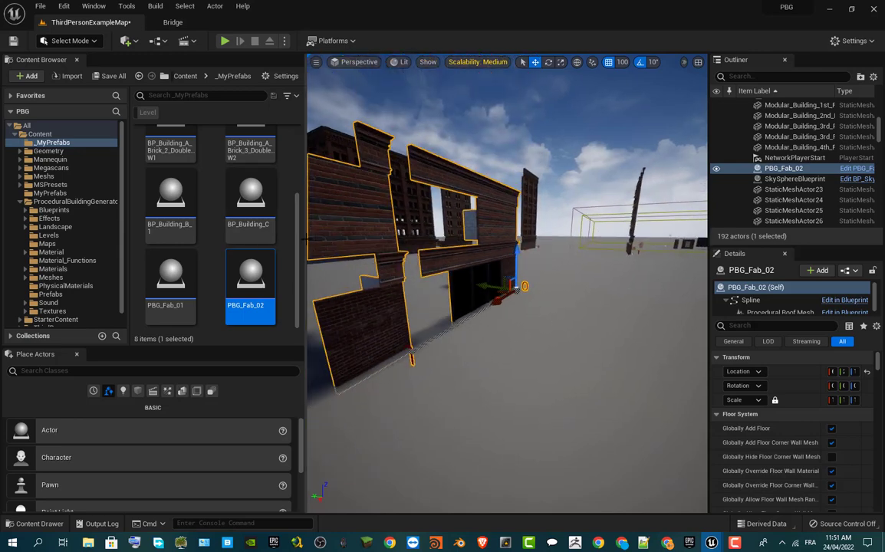
Shrink the Content Browser to enlarge the viewport and view the placed PBG_Fab_02 building from the front.
drag(305, 238, 205, 239)
scroll(410, 192, down, 3)
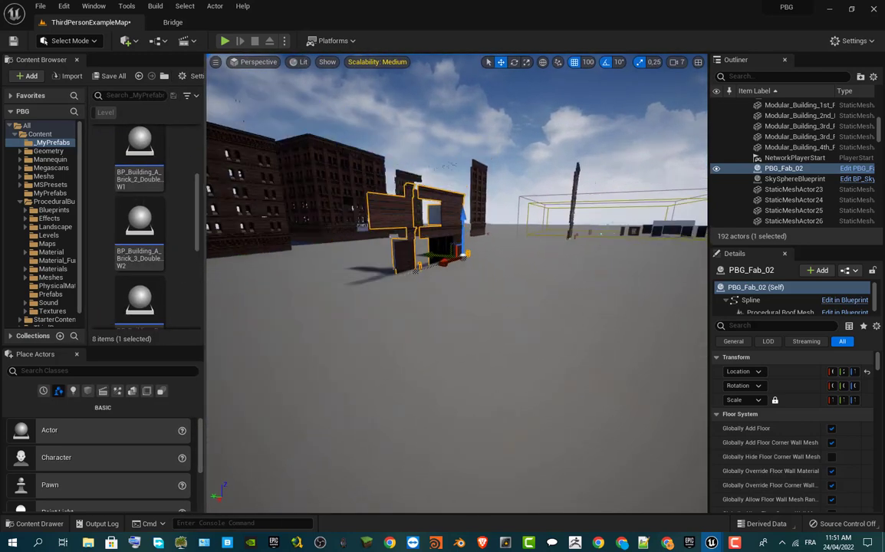
right_drag(457, 283, 490, 286)
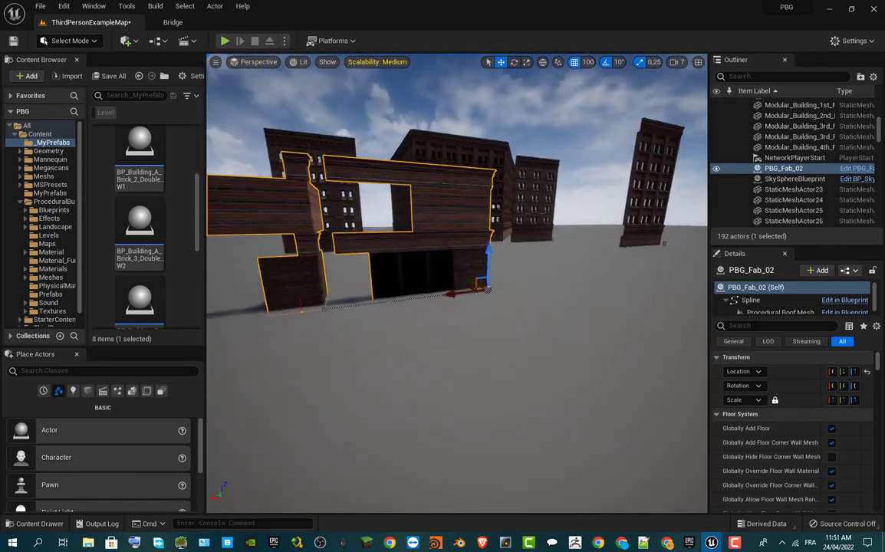
right_drag(391, 192, 462, 205)
Add a second PBG_Fab_02 building to the level in front of the first one.
scroll(524, 282, down, 3)
scroll(518, 298, up, 2)
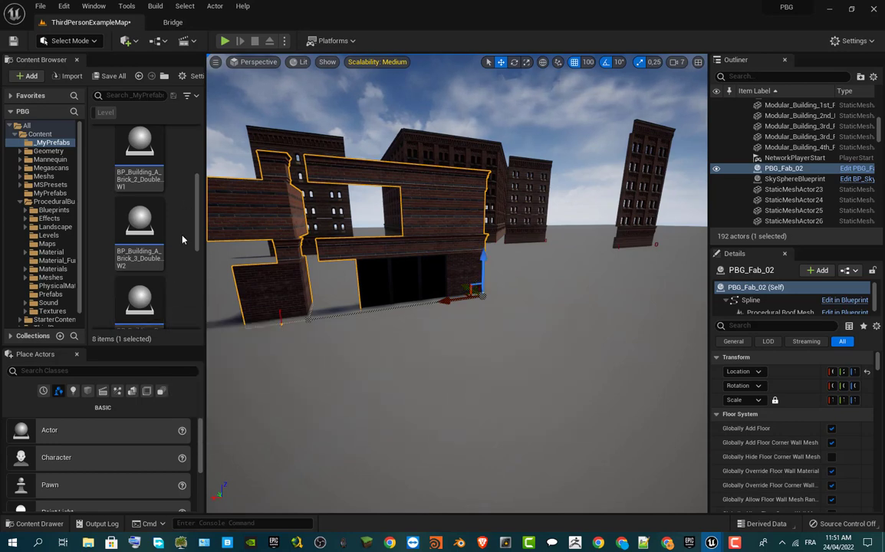
scroll(157, 223, down, 4)
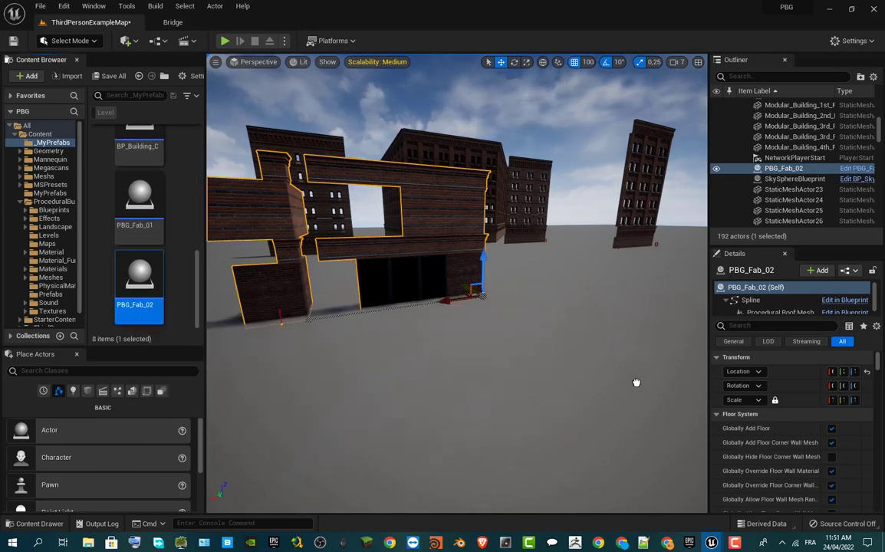
scroll(635, 353, up, 5)
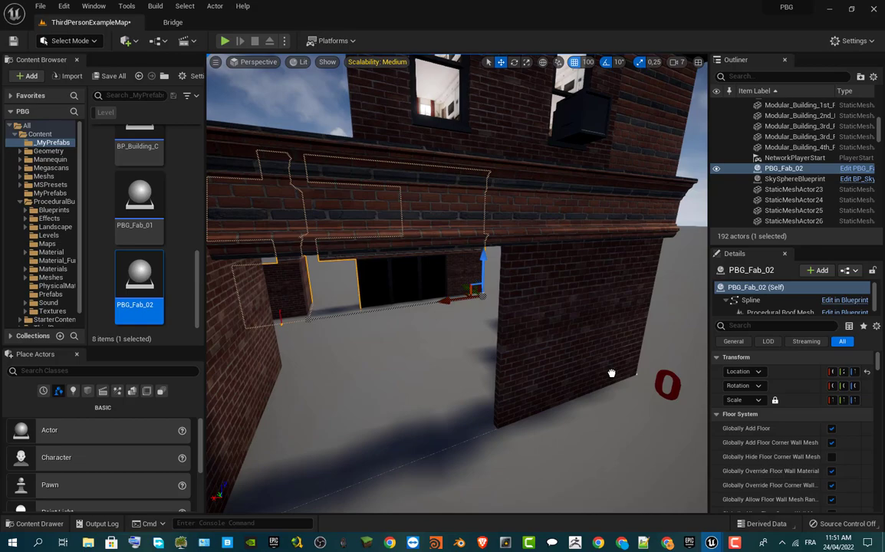
key(ctrl+d)
scroll(611, 373, down, 5)
scroll(607, 376, down, 2)
right_drag(364, 432, 318, 407)
key(w)
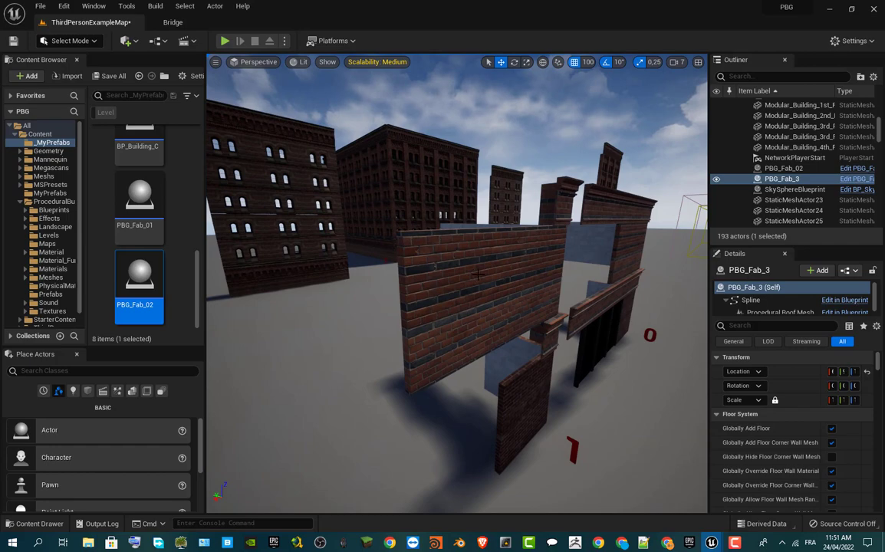
Delete the front PBG_Fab_02 building and show the remaining storefront building in a full-screen viewport.
click(496, 279)
key(Delete)
right_drag(520, 309, 549, 247)
key(F11)
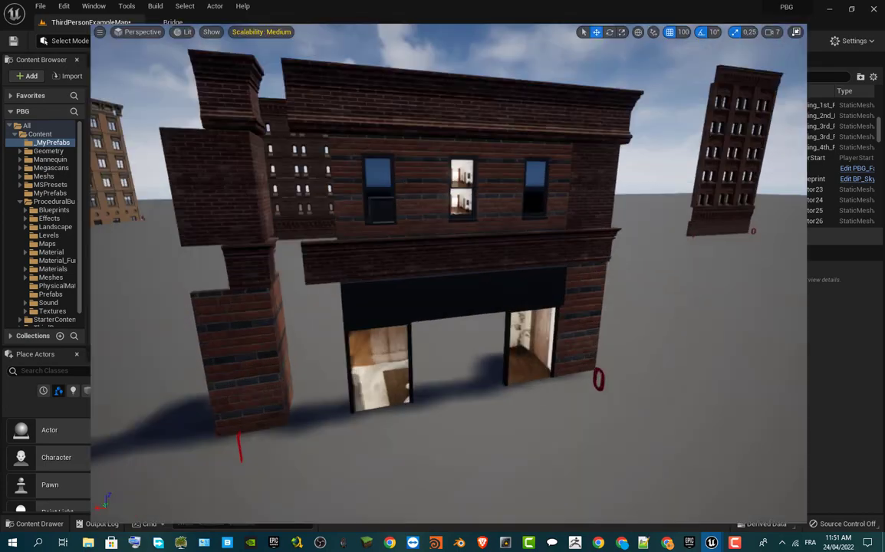
scroll(507, 317, down, 6)
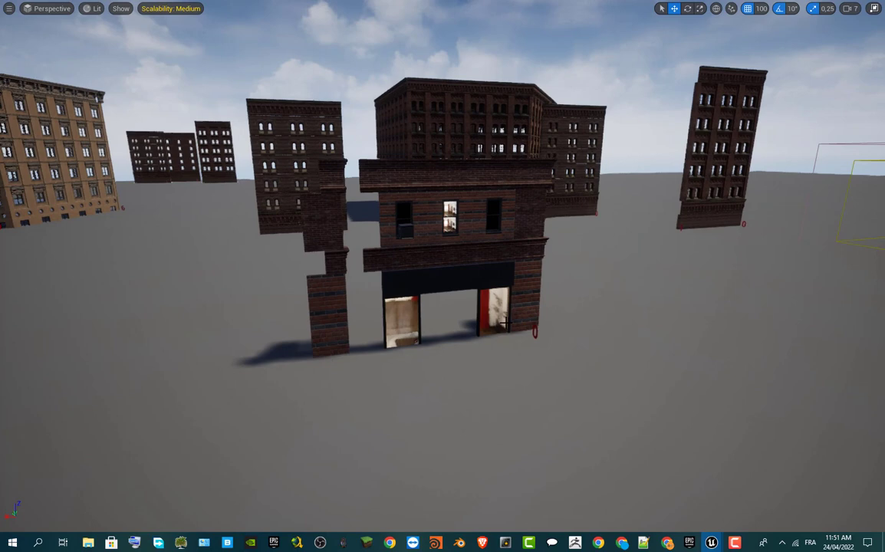
Select the remaining storefront building and move it along its Y axis, away from the background buildings.
click(405, 313)
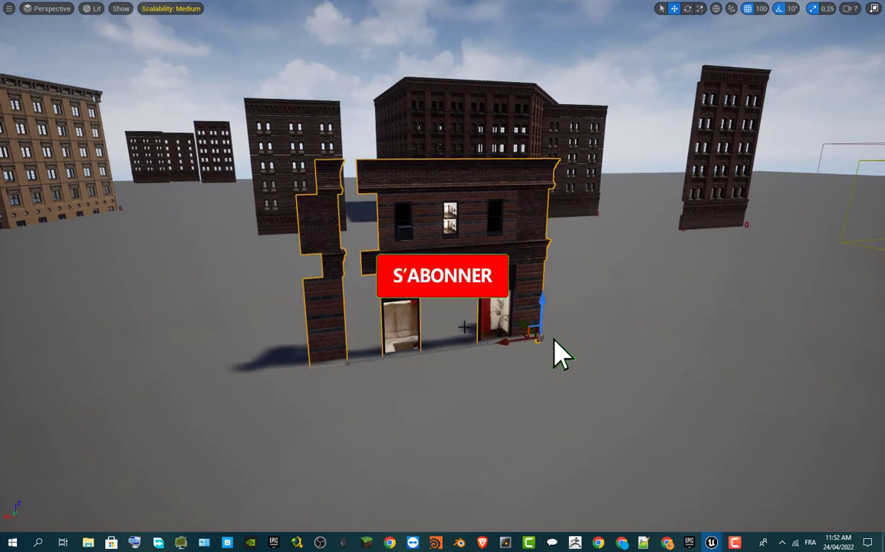
scroll(464, 326, down, 1)
scroll(488, 339, up, 2)
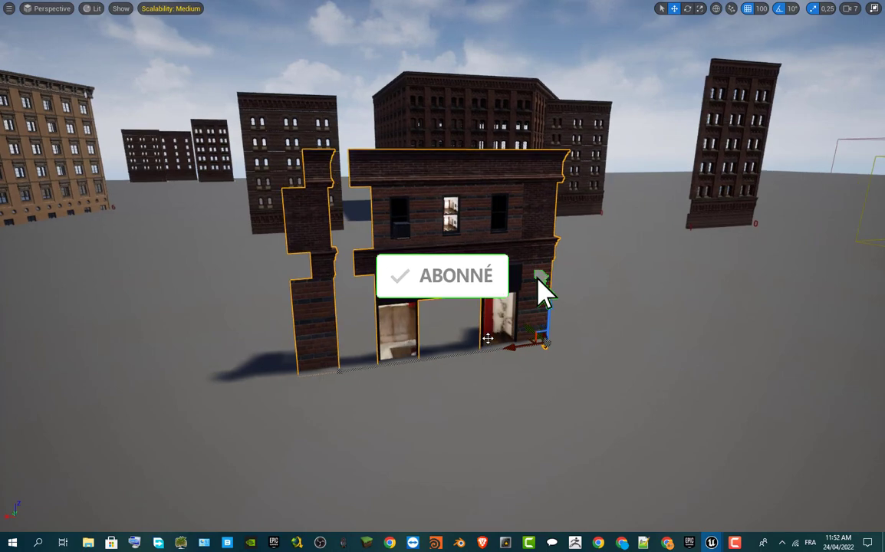
scroll(488, 339, down, 1)
drag(519, 322, 574, 377)
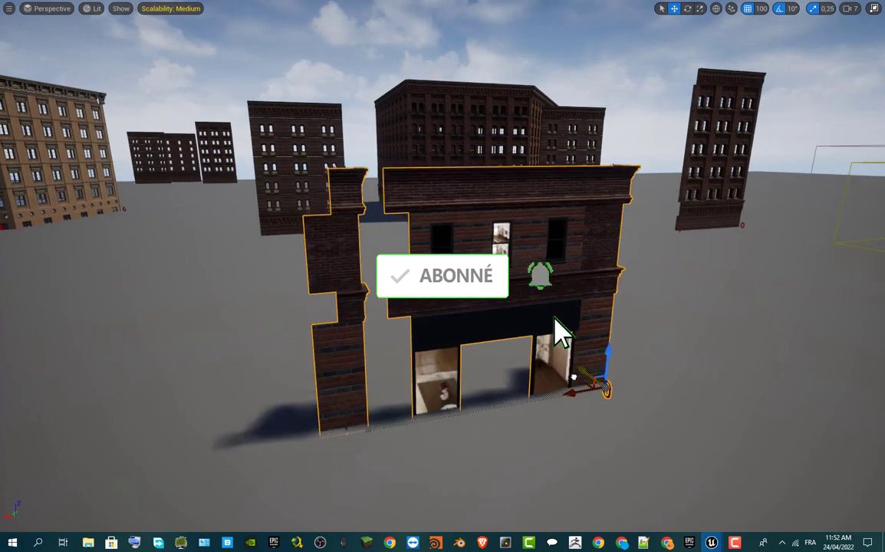
scroll(560, 331, up, 2)
scroll(560, 331, down, 5)
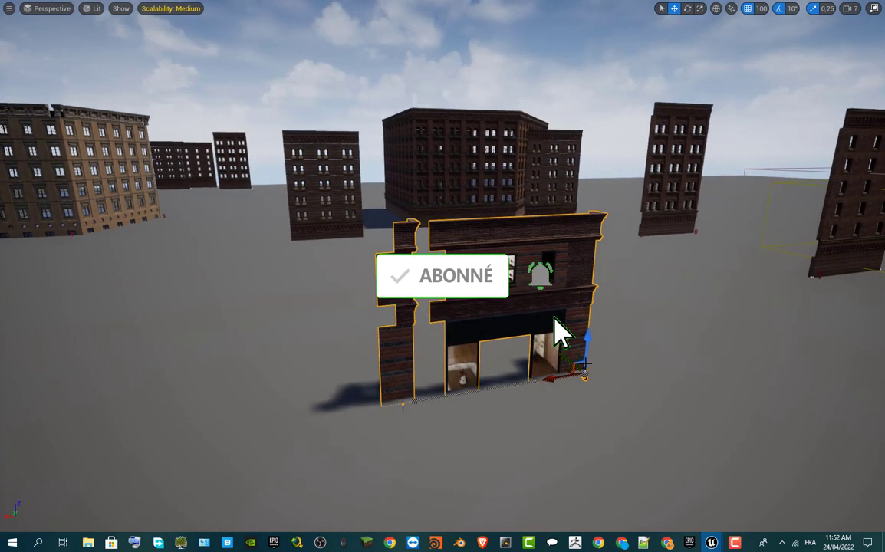
scroll(559, 332, up, 3)
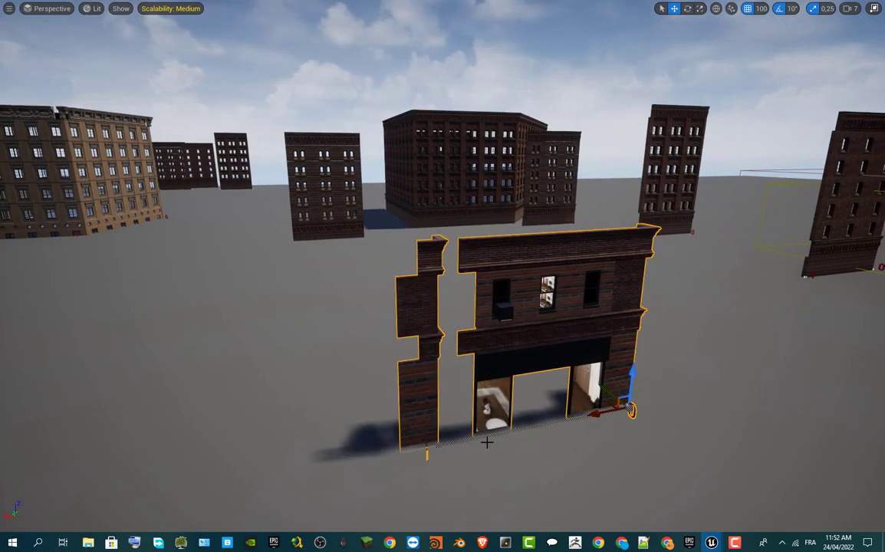
Duplicate spline point 1 along the X axis to extend the facade with a second wall section.
click(438, 444)
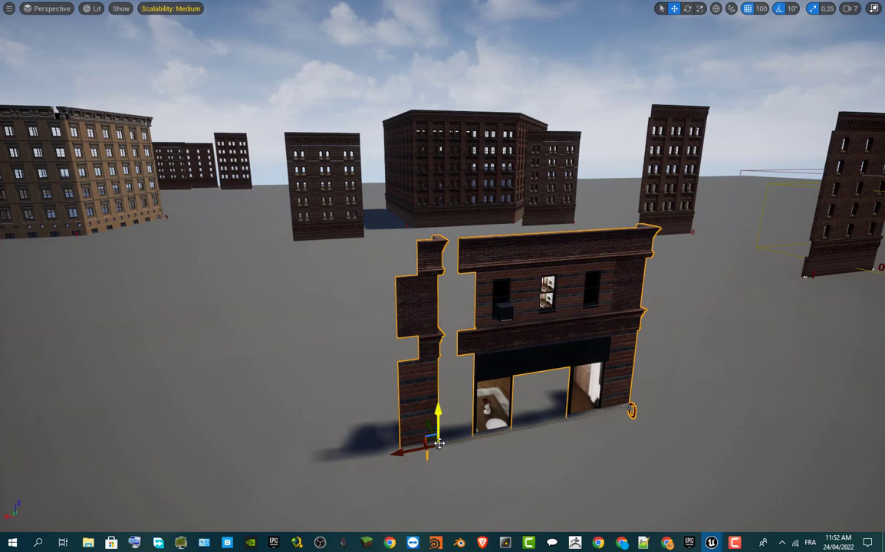
middle_drag(439, 444, 81, 487)
drag(69, 494, 70, 493)
scroll(89, 489, down, 4)
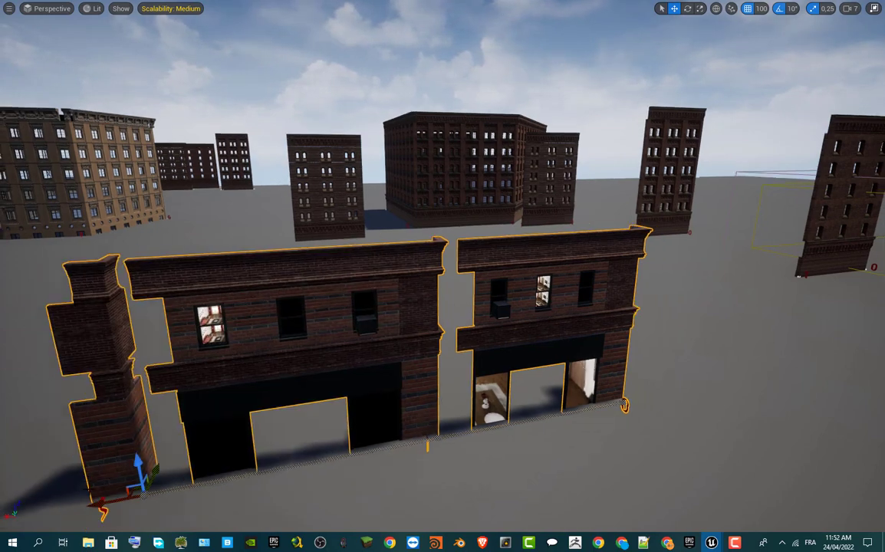
scroll(89, 488, down, 2)
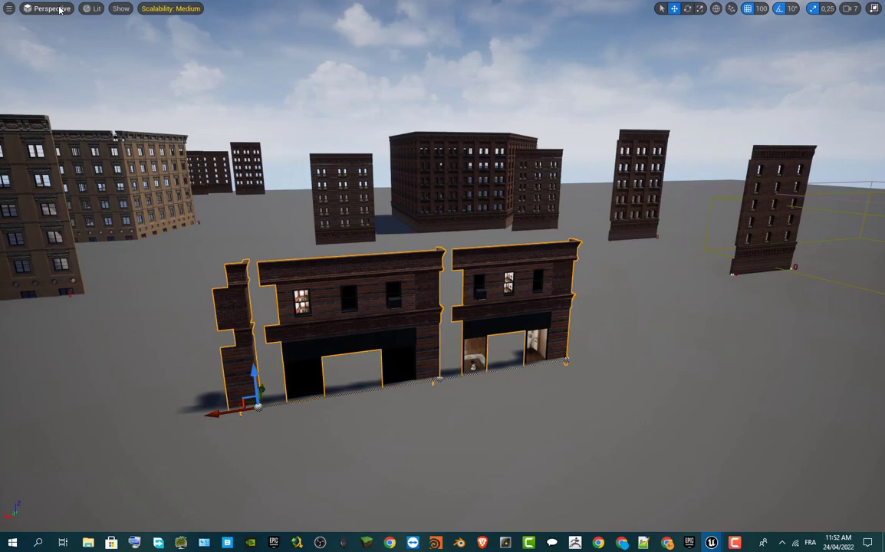
Switch to the top view, focus on the U-shaped building outline and restore the full editor layout.
right_drag(322, 292, 257, 290)
right_drag(437, 276, 476, 279)
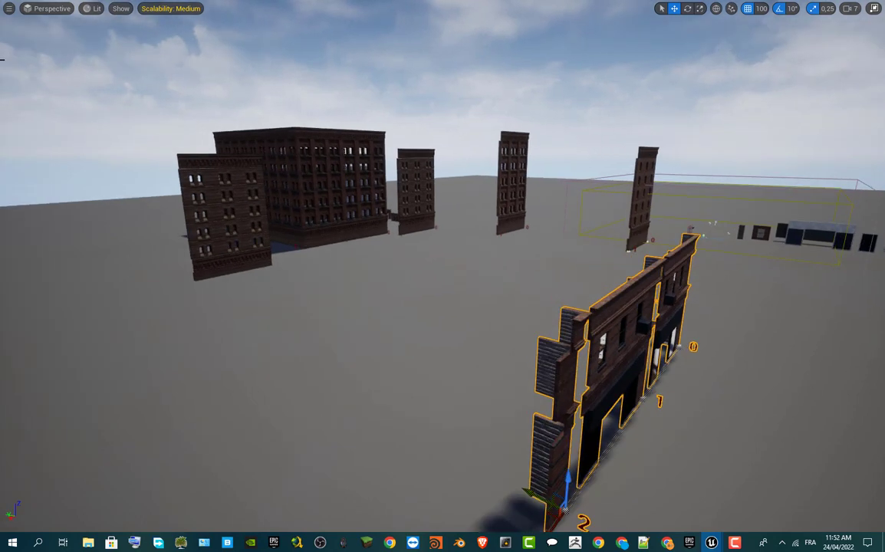
click(52, 8)
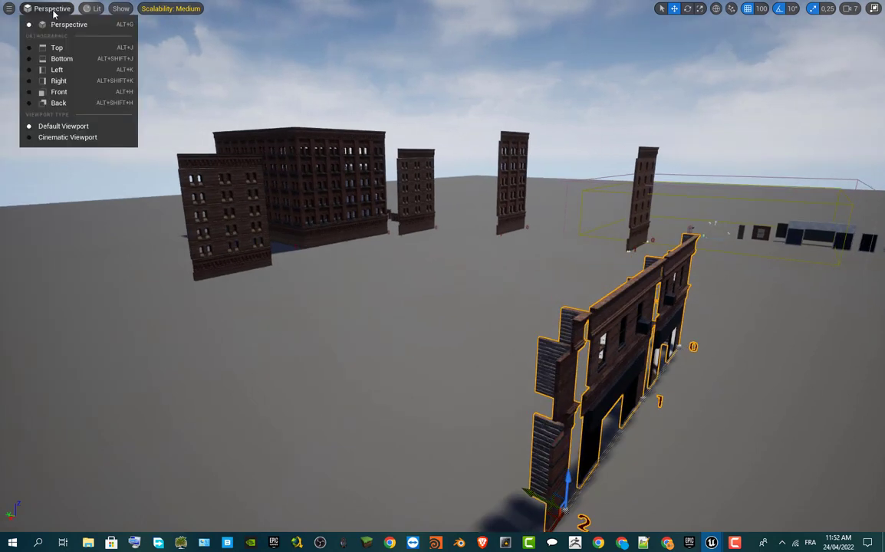
click(60, 48)
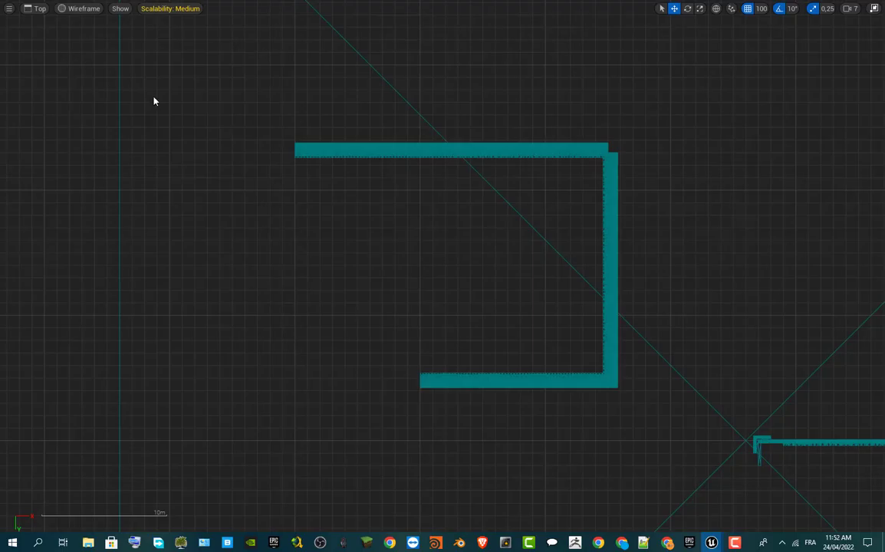
scroll(483, 292, down, 5)
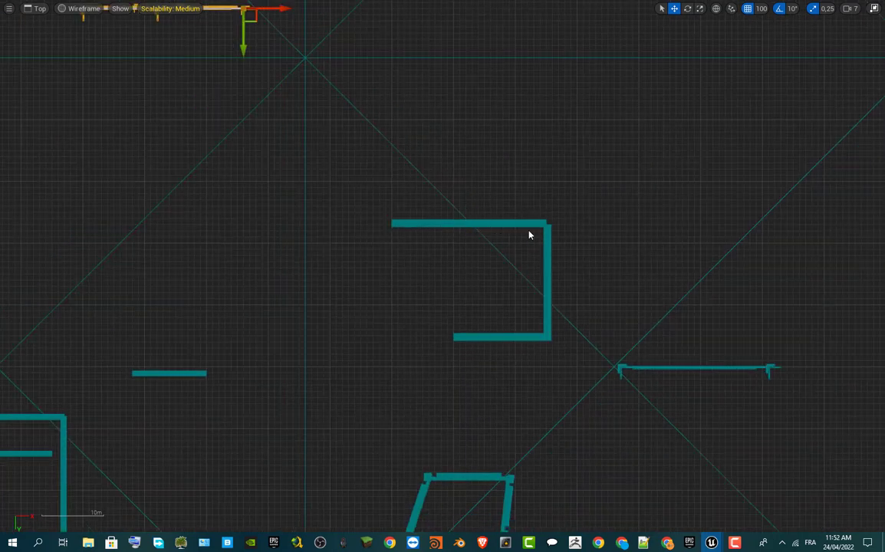
click(544, 273)
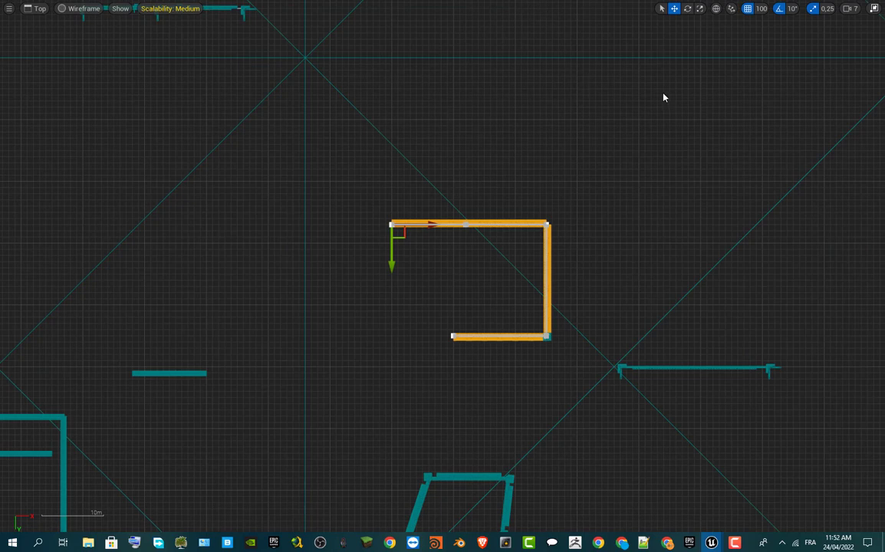
key(F11)
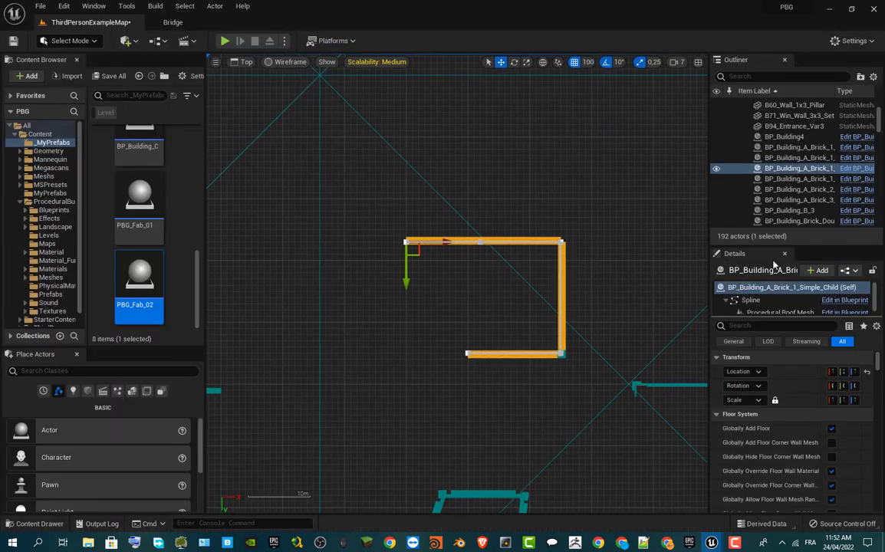
double_click(793, 170)
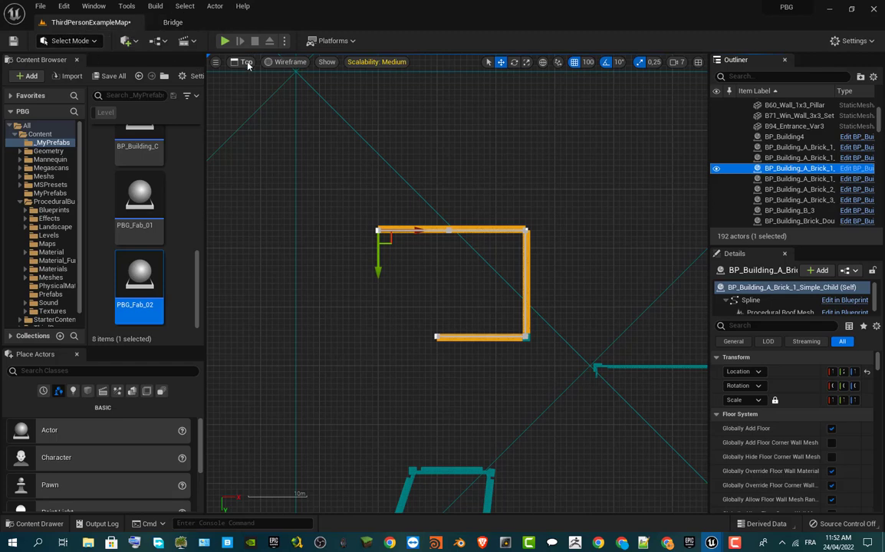
Select the PBG_Fab_3 building in the perspective view and centre it in the top view.
click(246, 63)
click(251, 77)
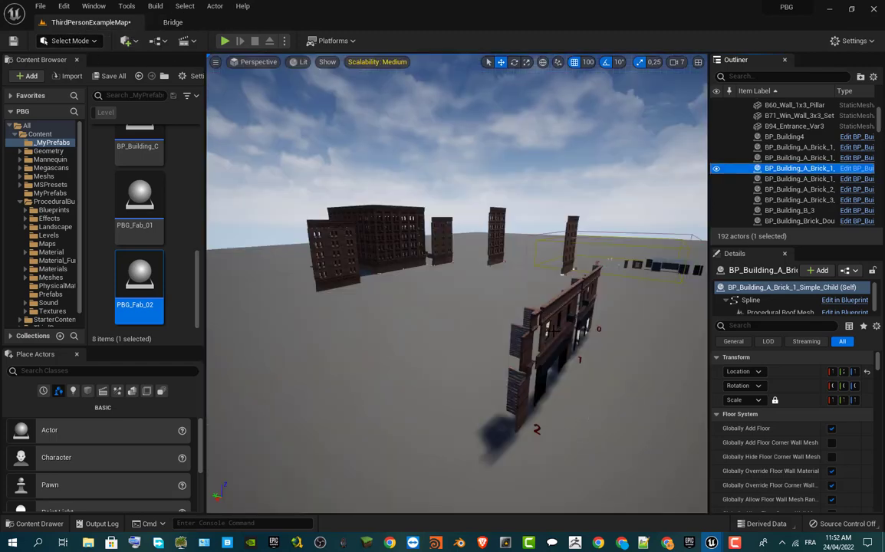
click(552, 330)
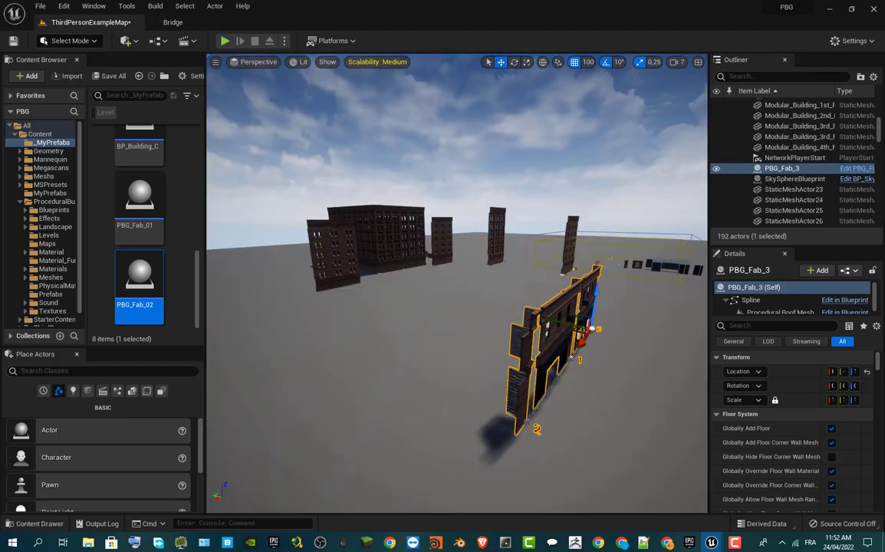
double_click(782, 168)
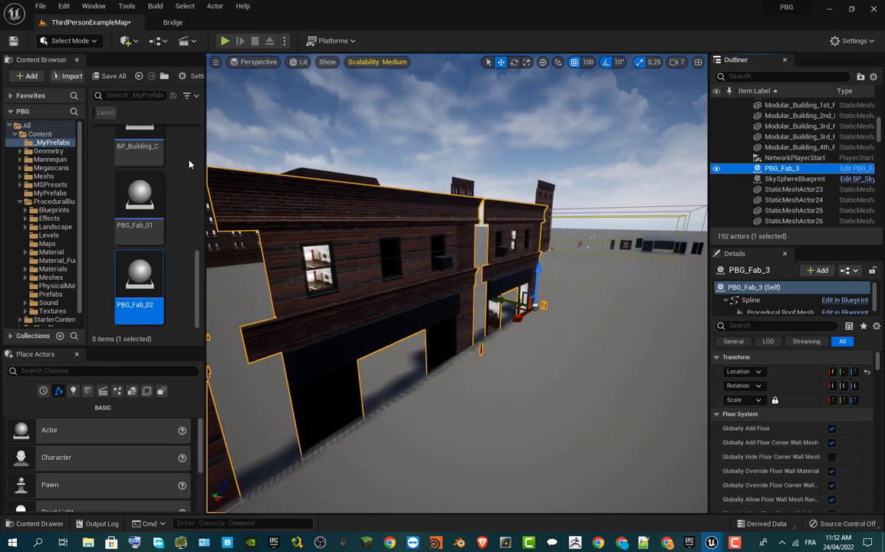
click(247, 66)
click(244, 96)
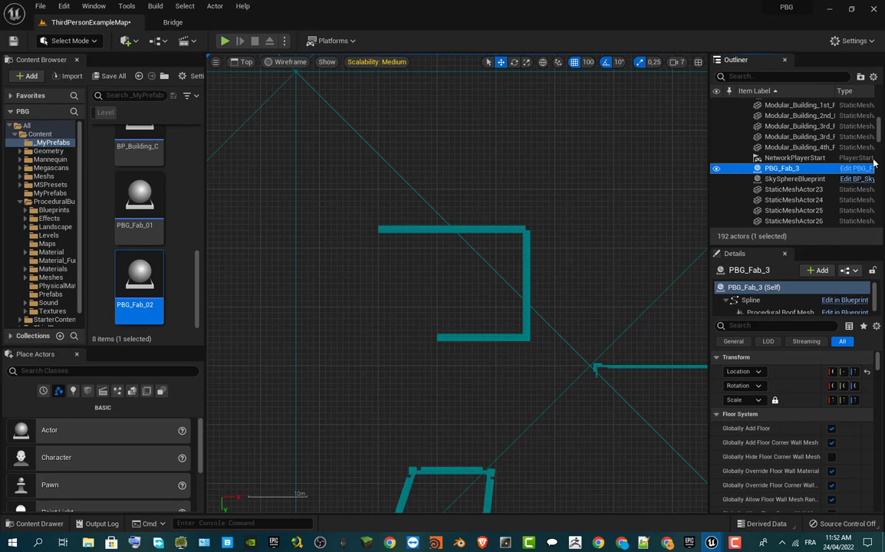
double_click(789, 168)
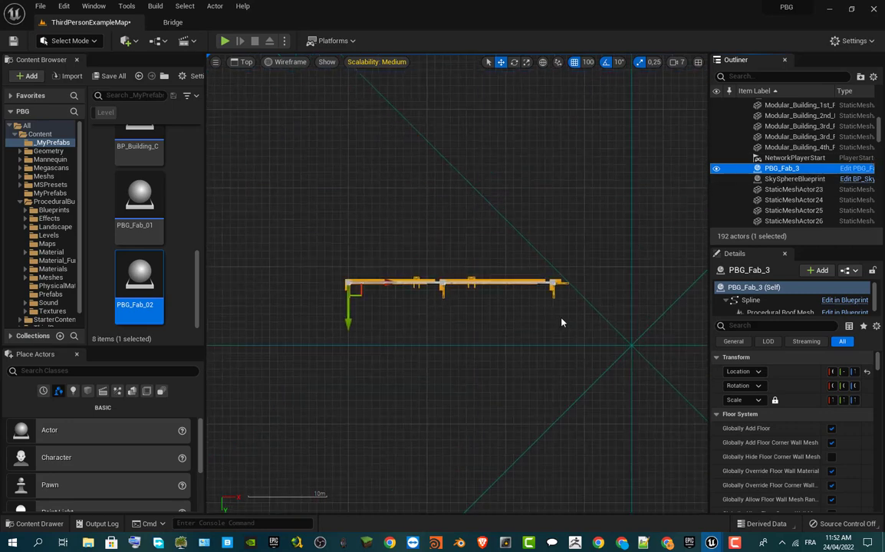
scroll(561, 323, down, 3)
scroll(549, 344, up, 3)
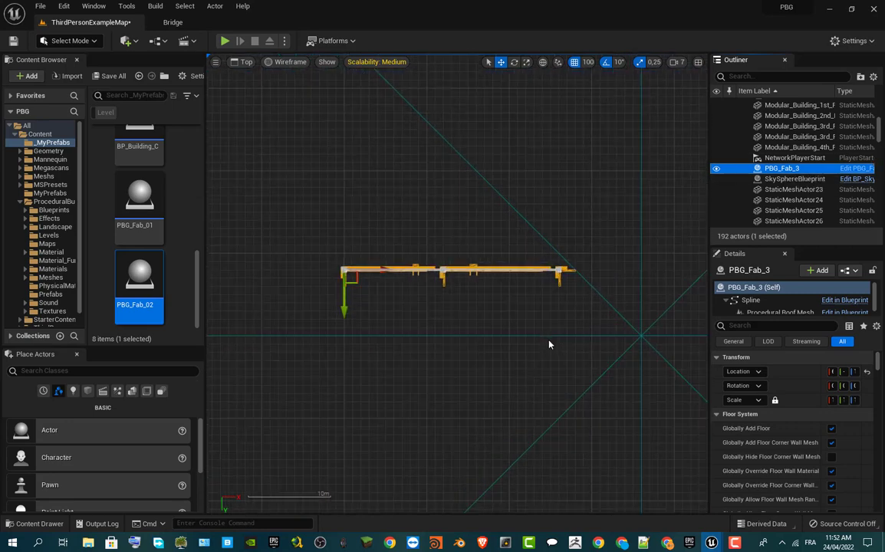
Check the 100 position snap size and move PBG_Fab_3 along Y onto the horizontal world axis line.
click(588, 63)
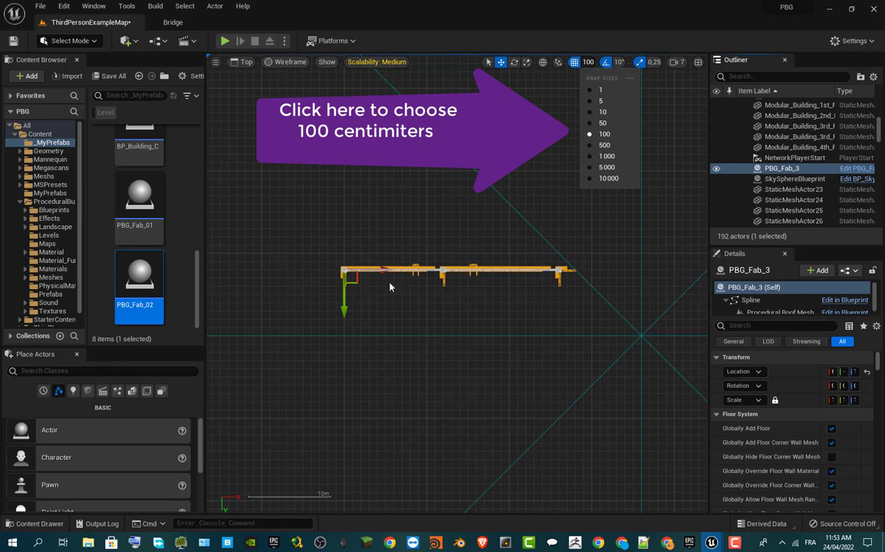
click(344, 310)
drag(344, 313, 352, 380)
key(f)
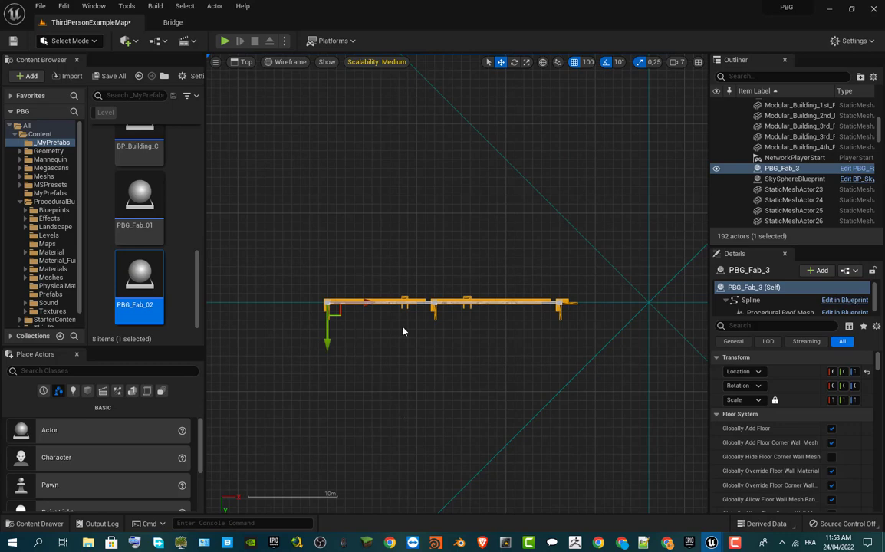
scroll(446, 382, up, 2)
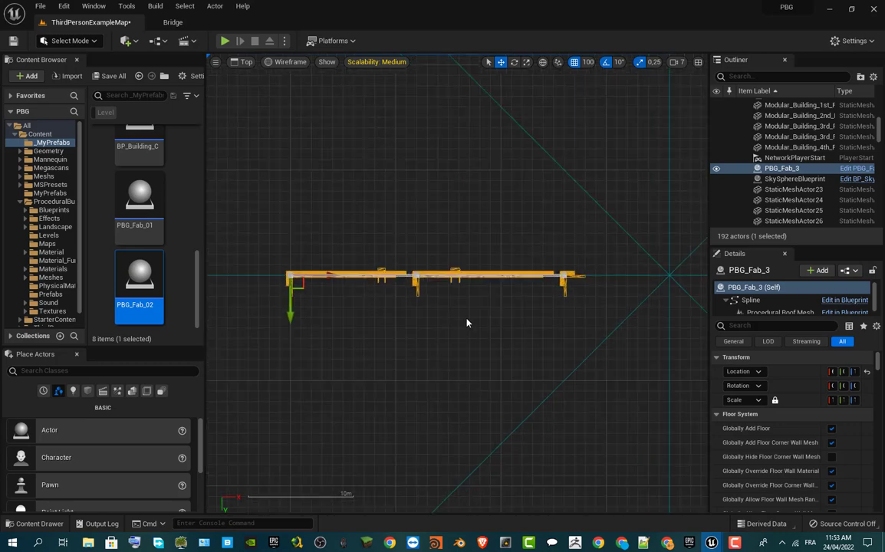
mouse_move(289, 316)
mouse_down()
mouse_move(291, 168)
mouse_move(290, 316)
mouse_up()
Duplicate the facade's end spline point about 14 m further along X to add a third front section.
click(566, 277)
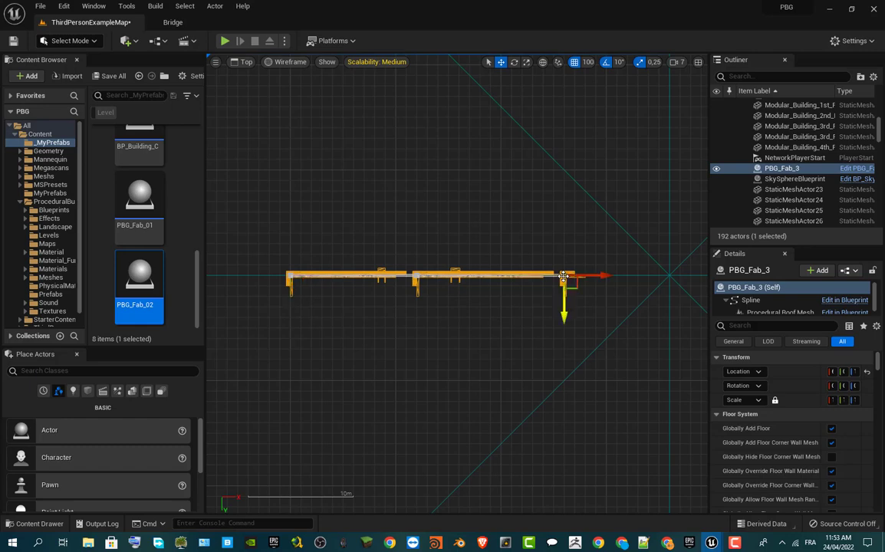
scroll(597, 329, down, 2)
right_drag(608, 360, 486, 185)
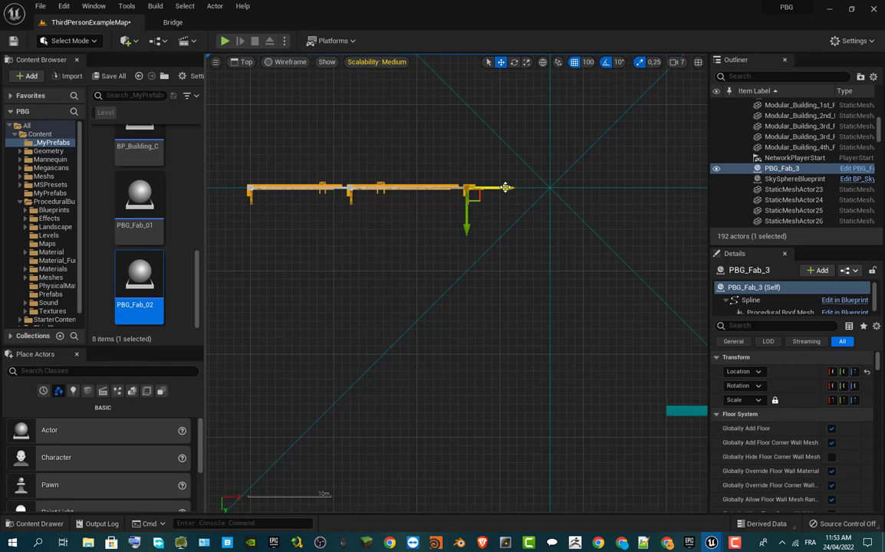
drag(505, 187, 622, 187)
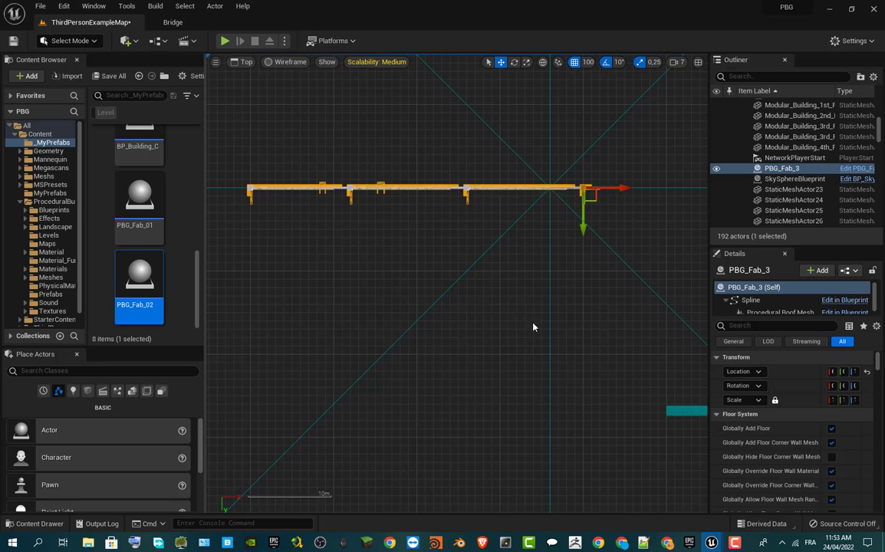
Duplicate the corner spline point about 30 m along Y, and then about 40 m back along X, forming the side and rear walls.
scroll(559, 316, down, 2)
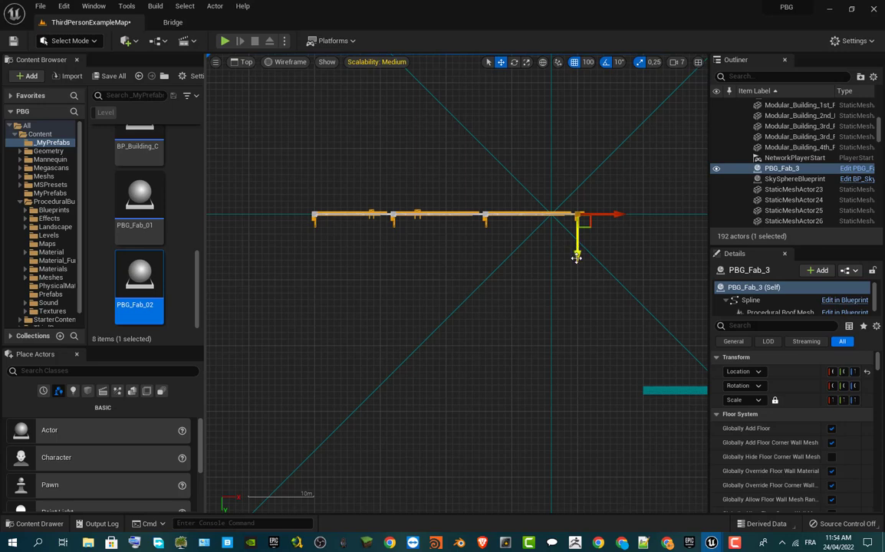
drag(576, 257, 577, 455)
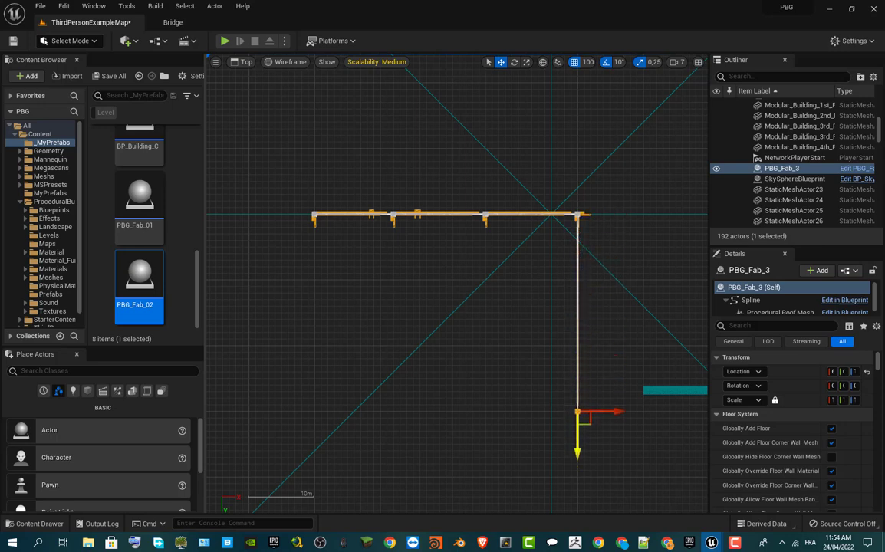
alt+drag(608, 418, 345, 418)
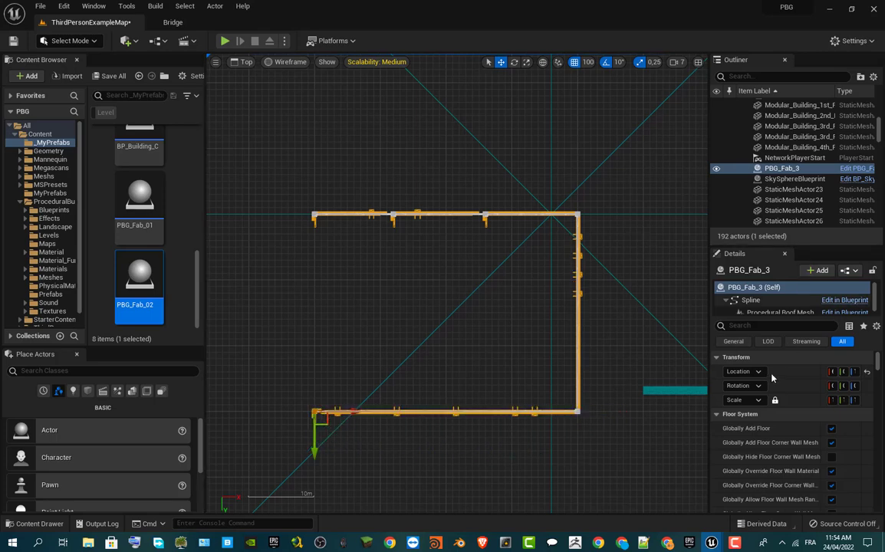
Return to the perspective view and examine the PBG_Fab_3 building from its open side.
click(739, 326)
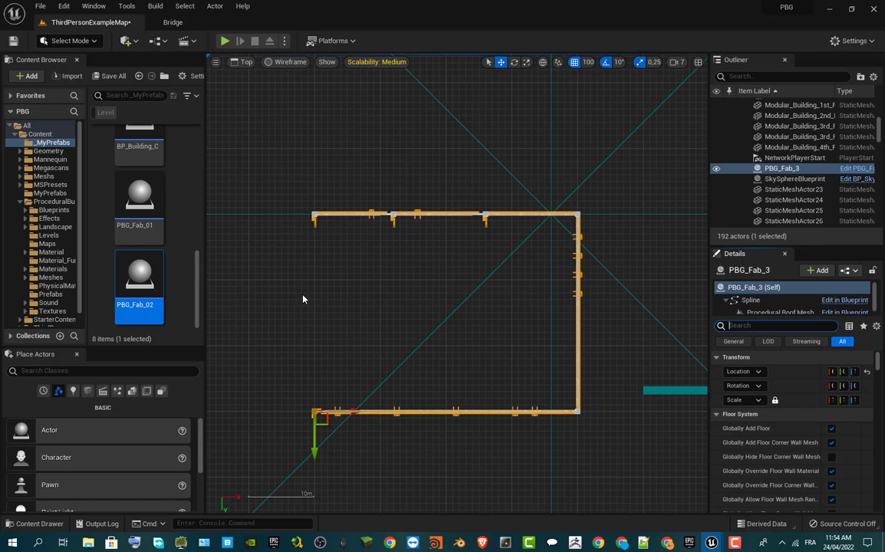
click(242, 61)
click(270, 79)
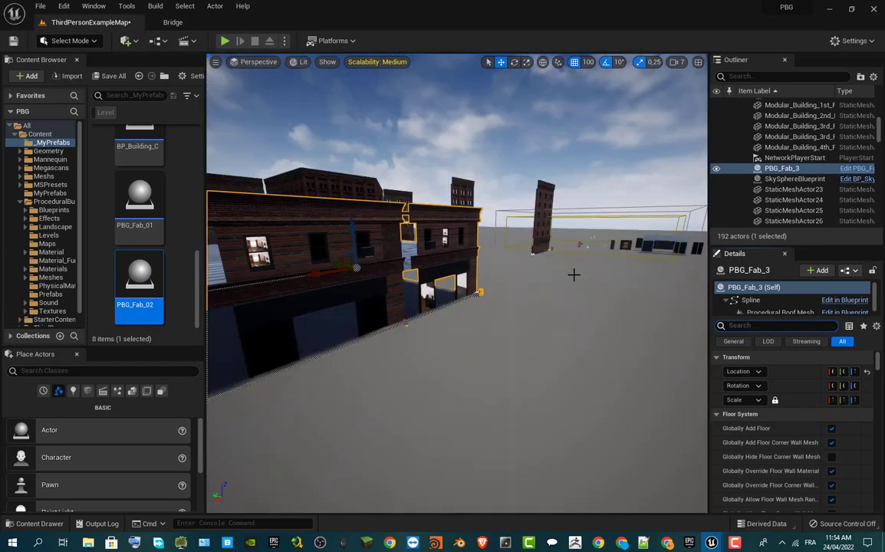
right_drag(575, 274, 368, 273)
right_drag(471, 280, 468, 283)
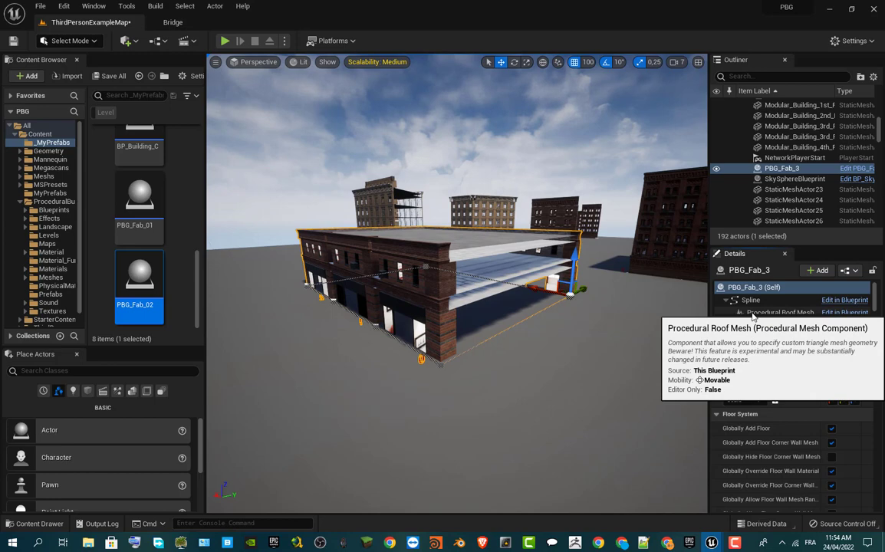
Filter PBG_Fab_3's properties for "close" and enable Close Spline to wall off the building's open side.
scroll(752, 316, down, 1)
text(ose)
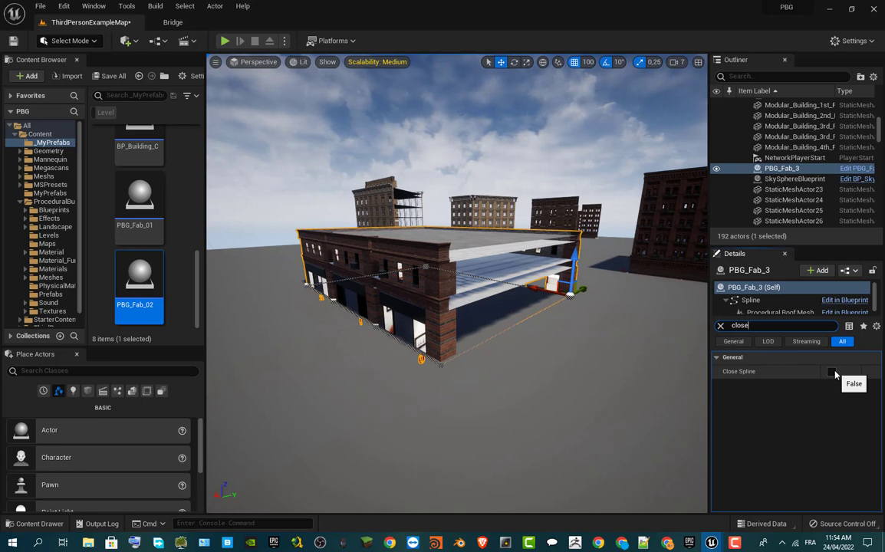
click(834, 373)
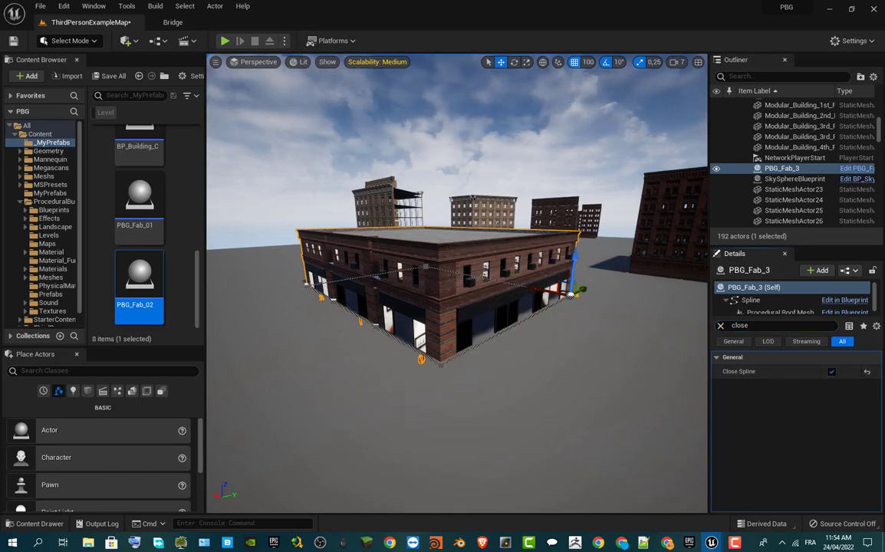
right_drag(457, 307, 574, 316)
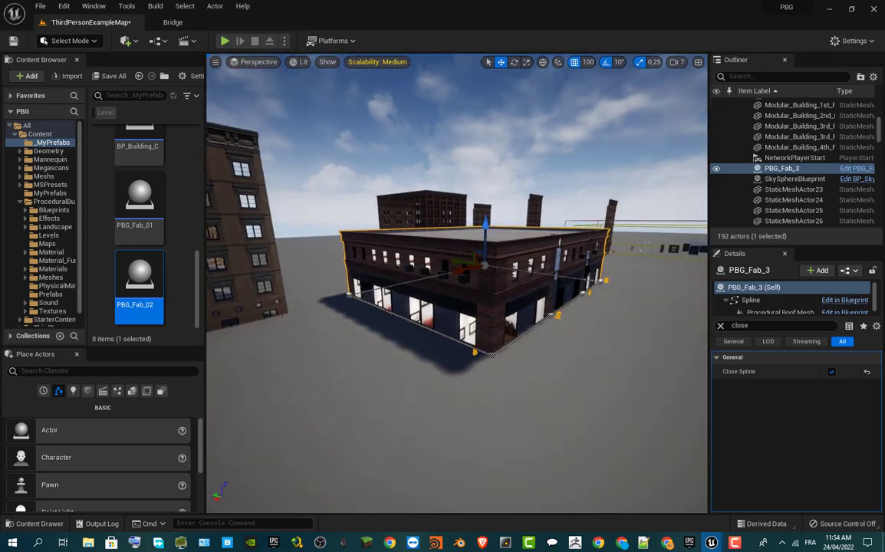
mouse_move(430, 307)
right_down()
mouse_move(437, 306)
mouse_move(421, 307)
right_up()
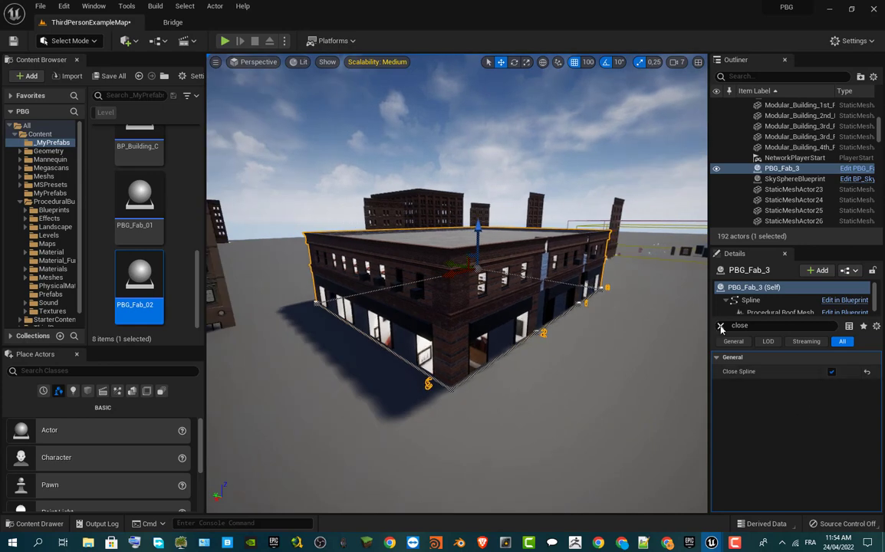
Filter PBG_Fab_3's properties for "number of" and set Number Of Floor to 3 for Floor Block Manager Index [1].
click(721, 327)
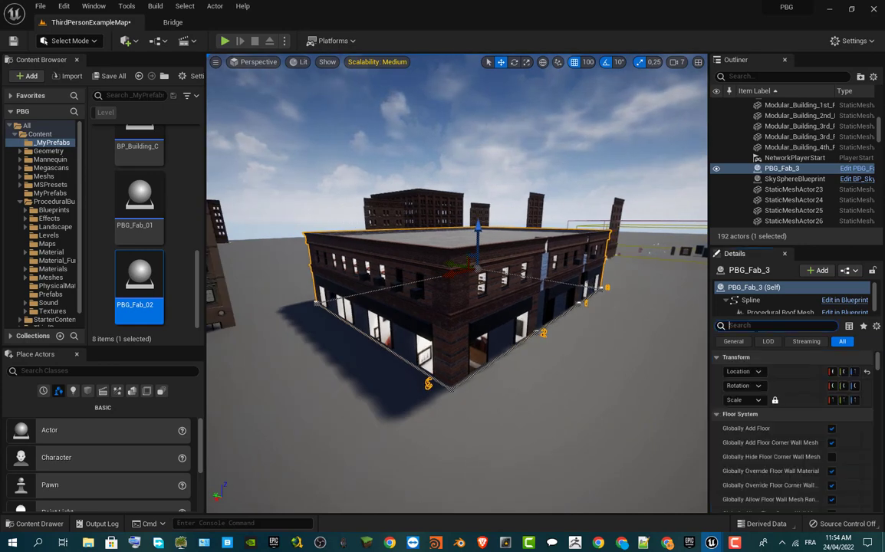
text(numer)
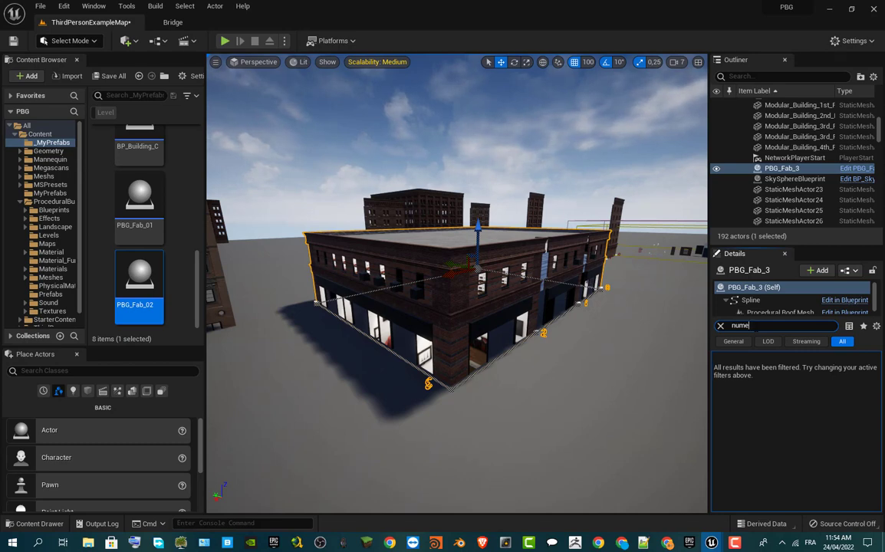
key(BackSpace)
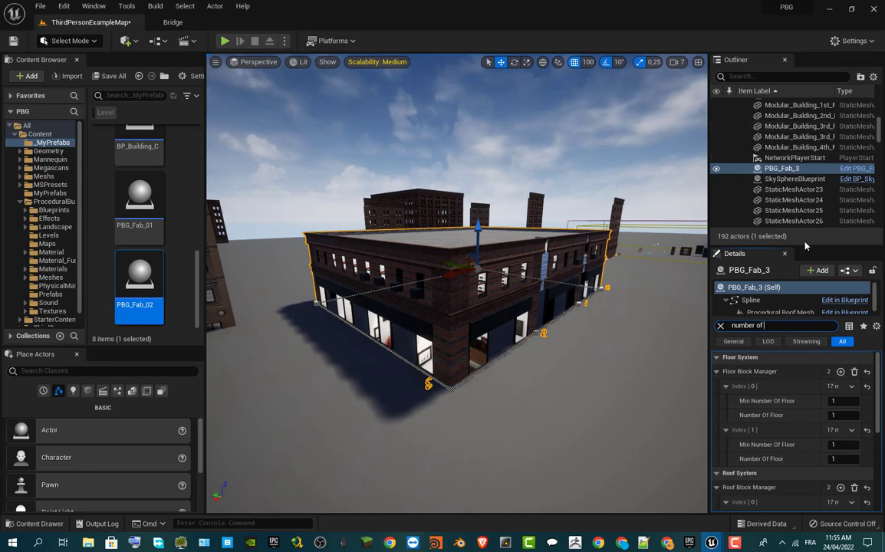
drag(805, 245, 818, 181)
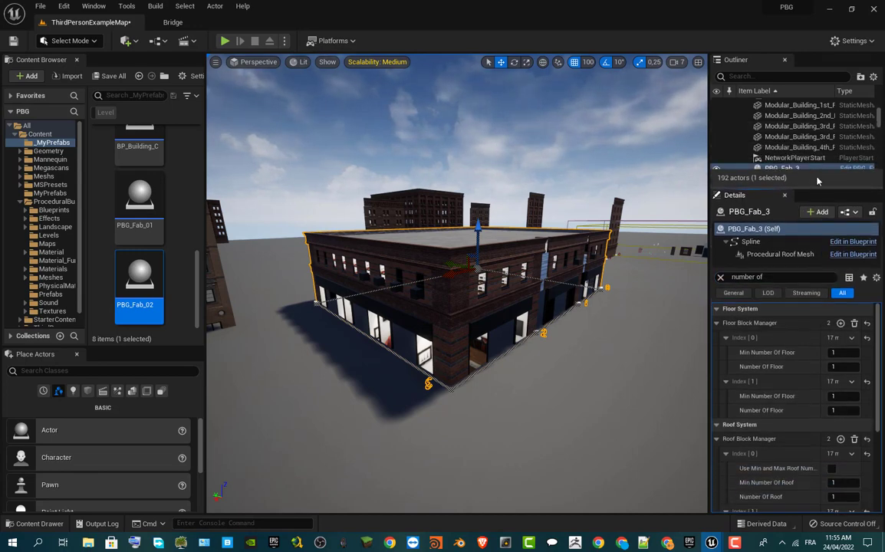
scroll(819, 147, down, 3)
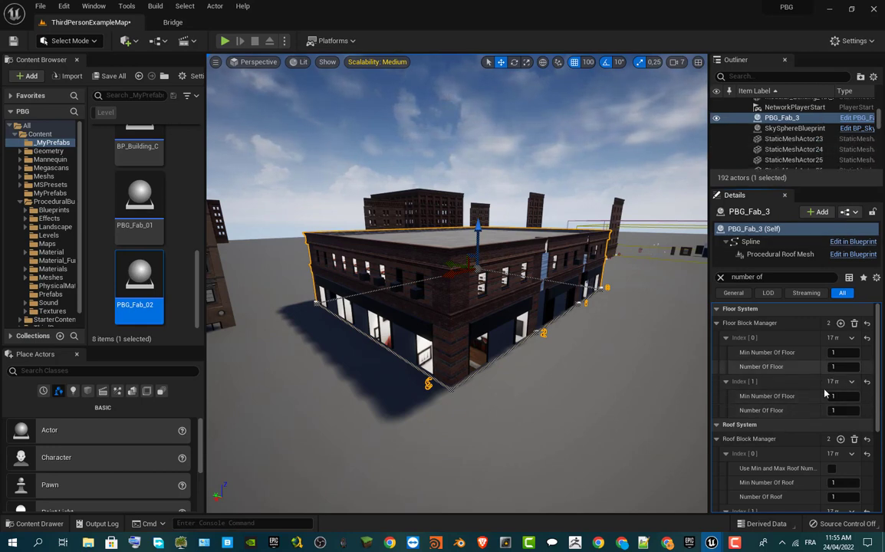
click(844, 366)
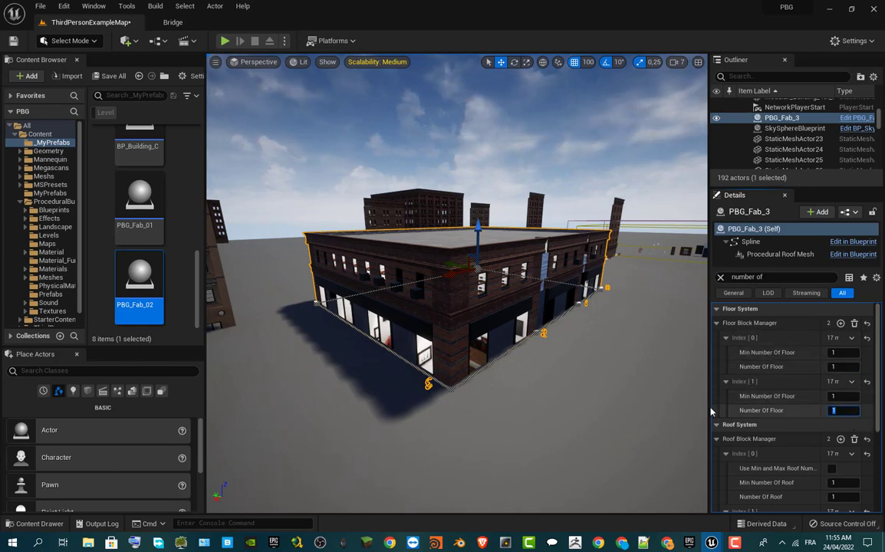
click(843, 410)
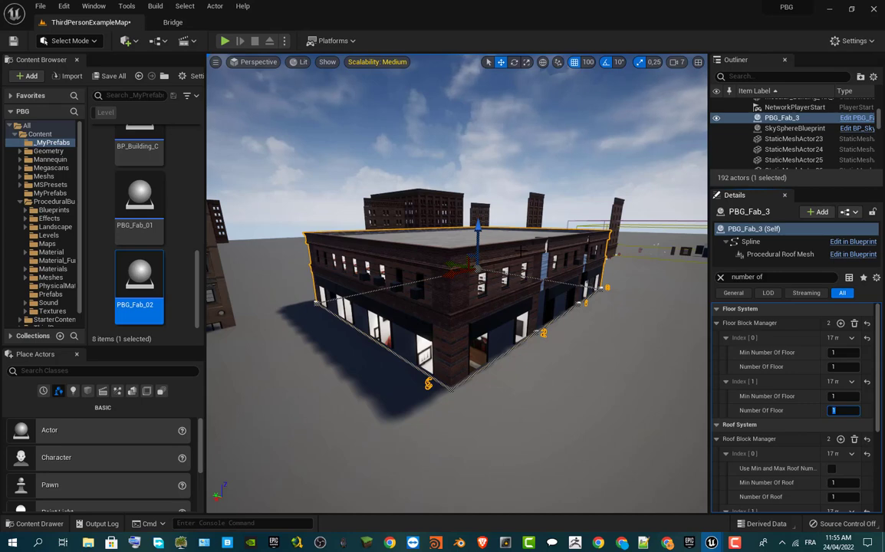
text(3)
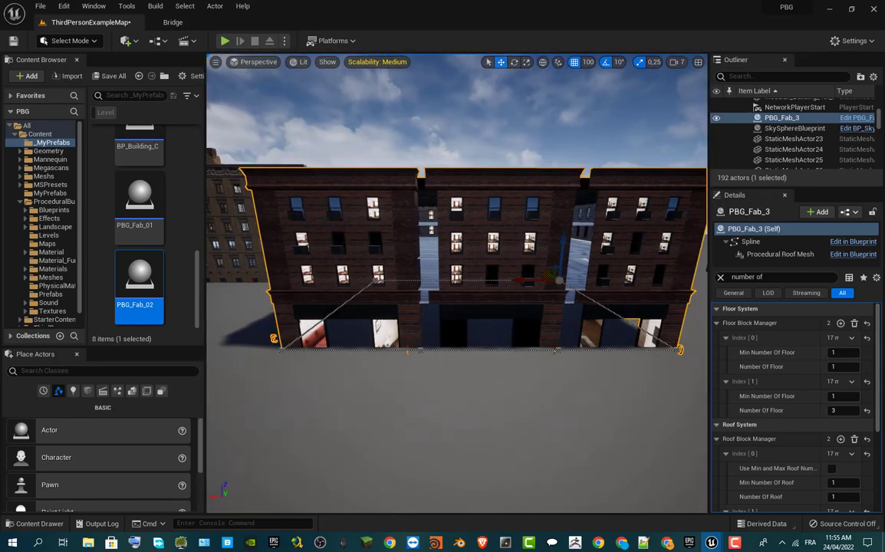
Delete the two intermediate spline points along the building's front facade.
right_drag(456, 283, 510, 301)
right_drag(323, 435, 298, 434)
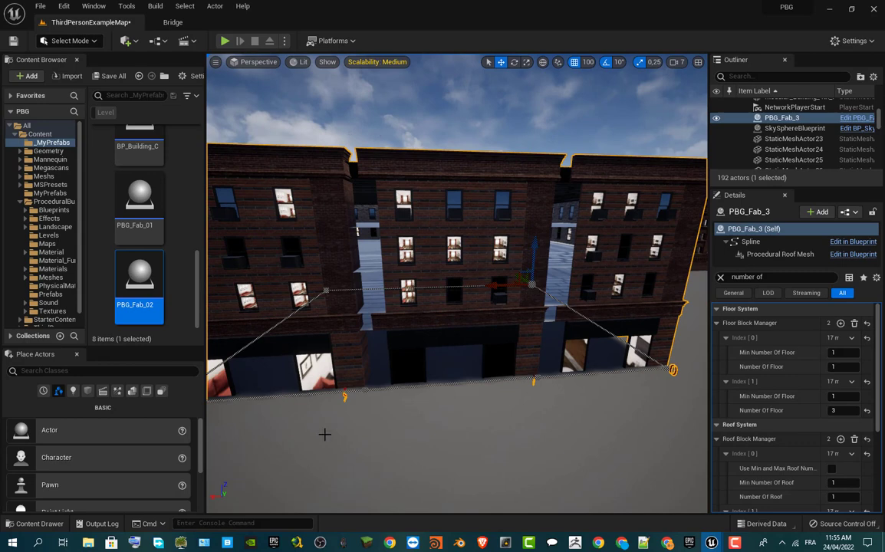
click(368, 391)
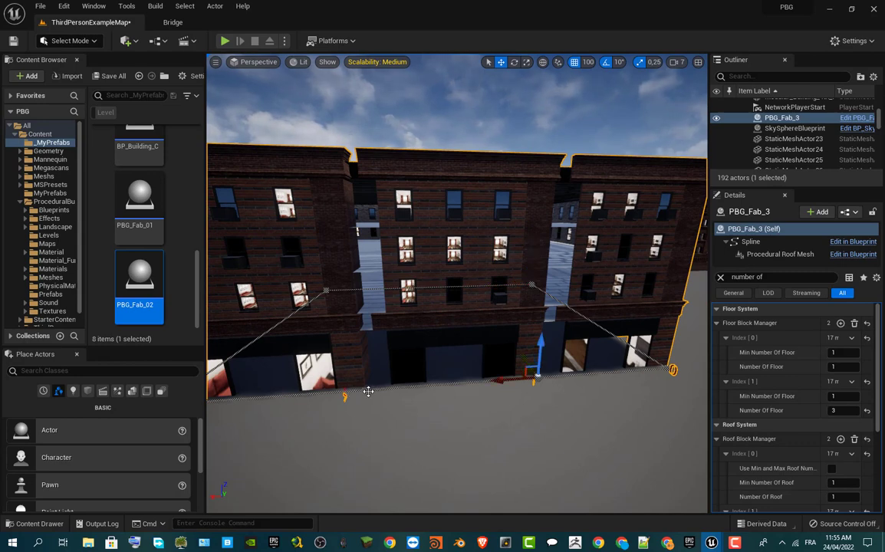
click(546, 380)
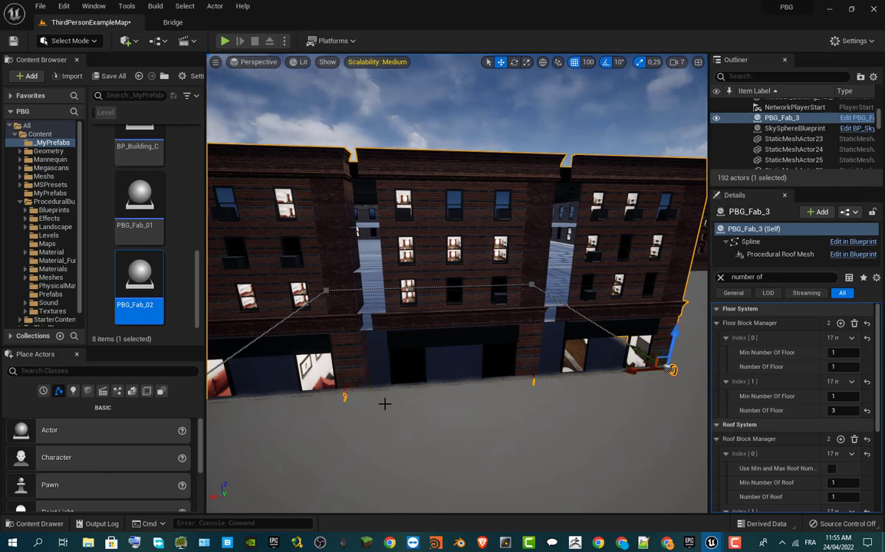
Shift the front corner spline point slightly inward along X to rebuild the facade as one continuous wall.
scroll(385, 403, down, 6)
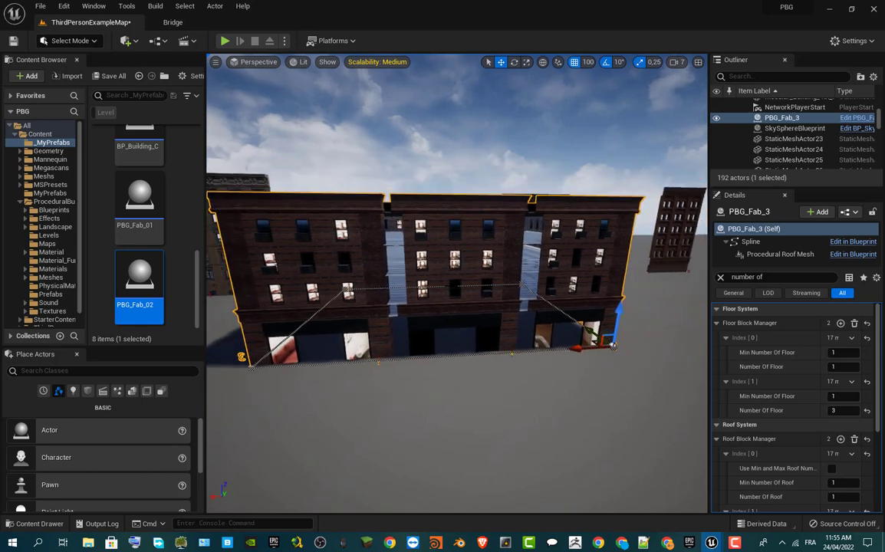
scroll(553, 367, down, 1)
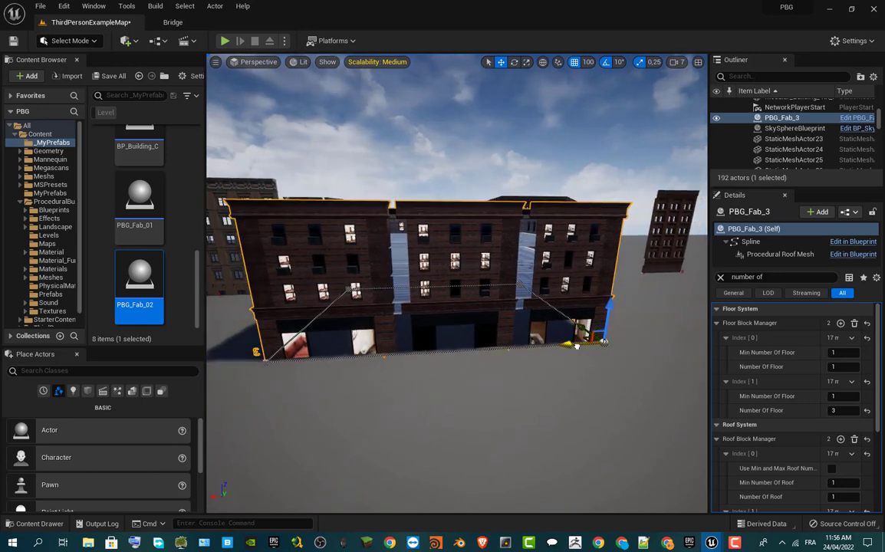
drag(576, 346, 559, 346)
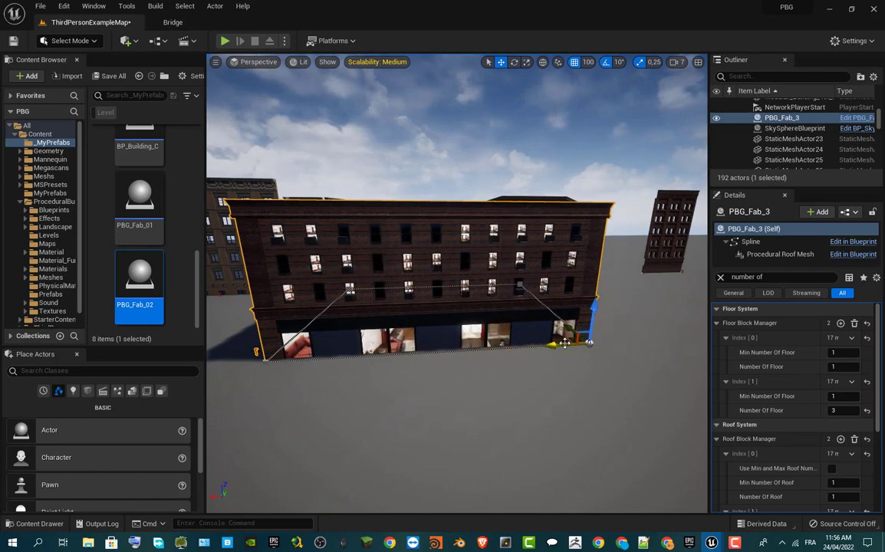
drag(564, 343, 571, 343)
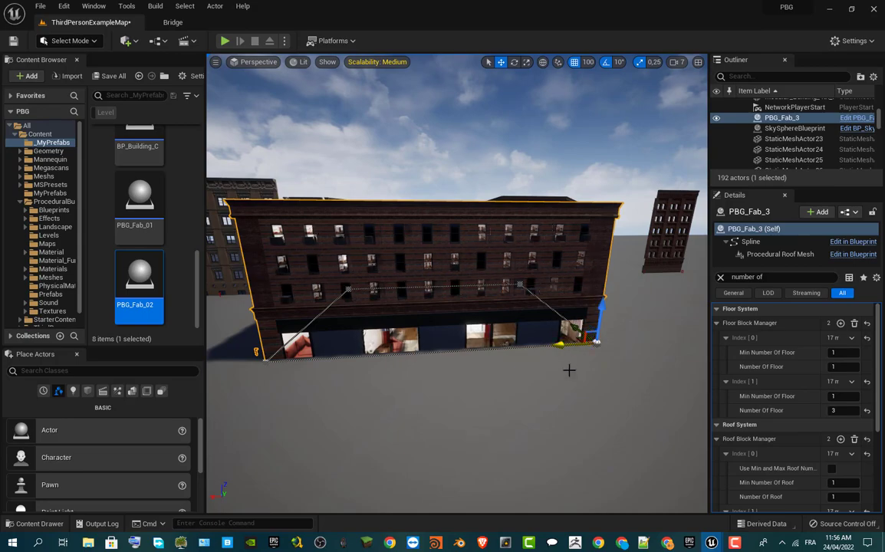
right_drag(546, 371, 490, 372)
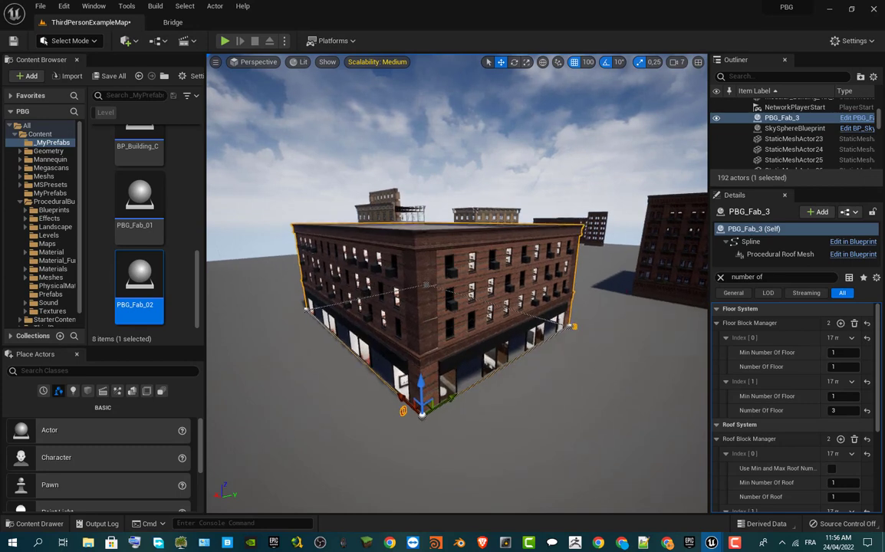